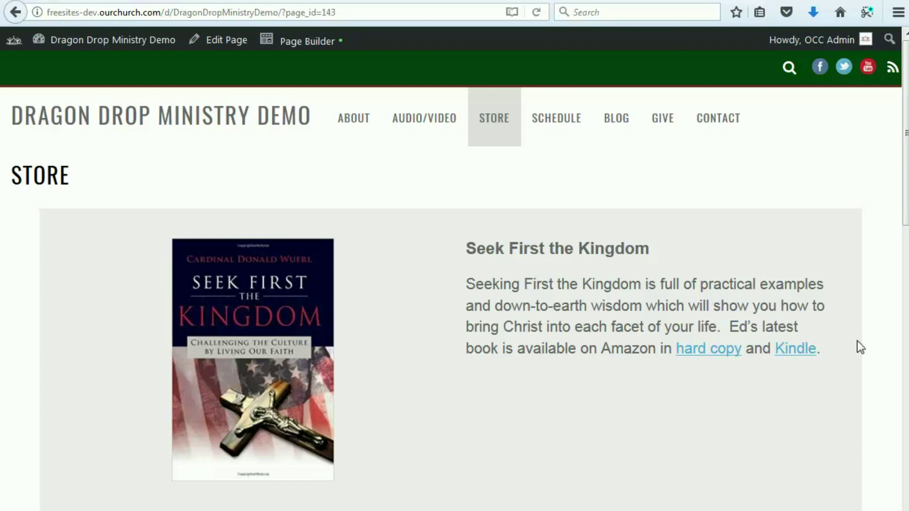
# Step: Scroll through the Store page to review its book listings
pyautogui.scroll(-3, 455, 275)
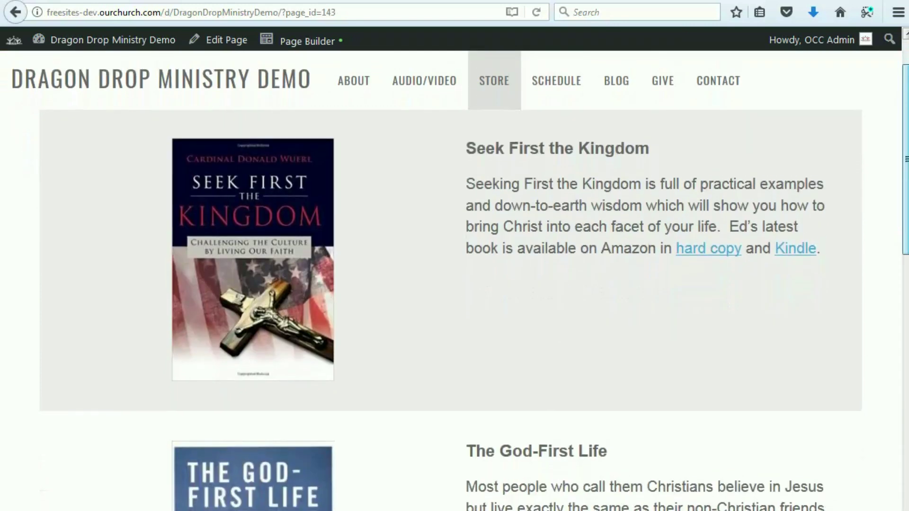
pyautogui.moveTo(904, 227)
pyautogui.mouseDown()
pyautogui.moveTo(904, 209)
pyautogui.moveTo(904, 423)
pyautogui.moveTo(903, 232)
pyautogui.mouseUp()
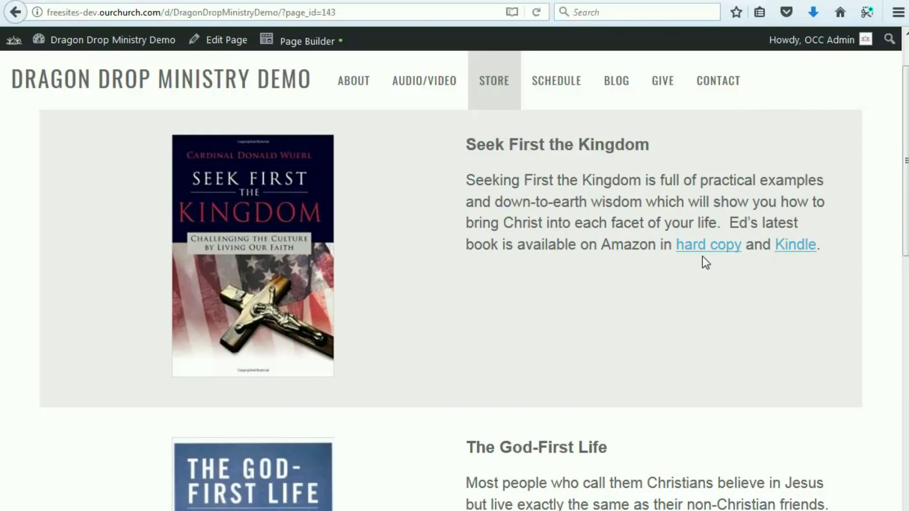
pyautogui.moveTo(902, 231); pyautogui.dragTo(898, 311)
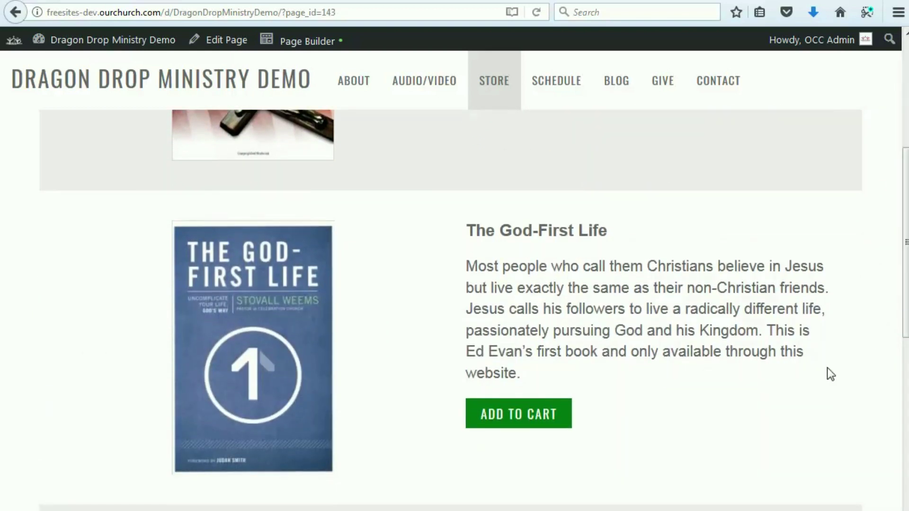
pyautogui.scroll(-3, 817, 373)
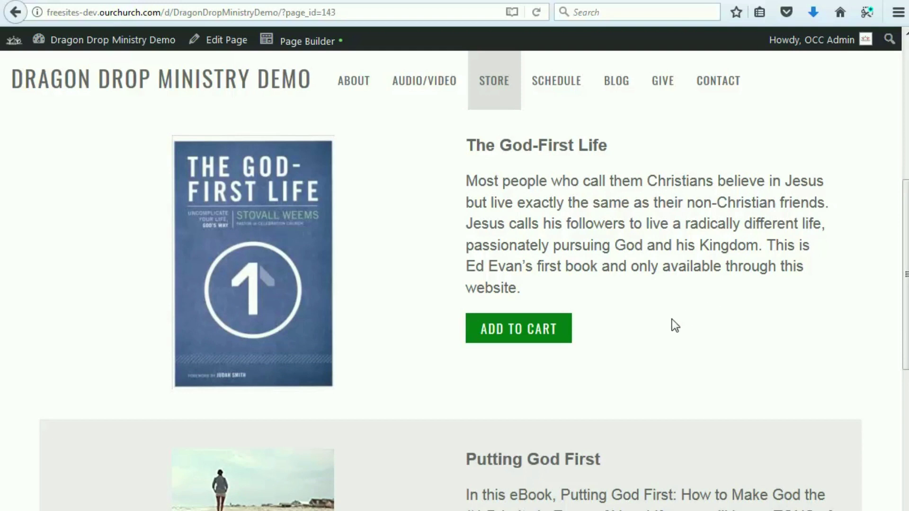
pyautogui.scroll(-3, 672, 317)
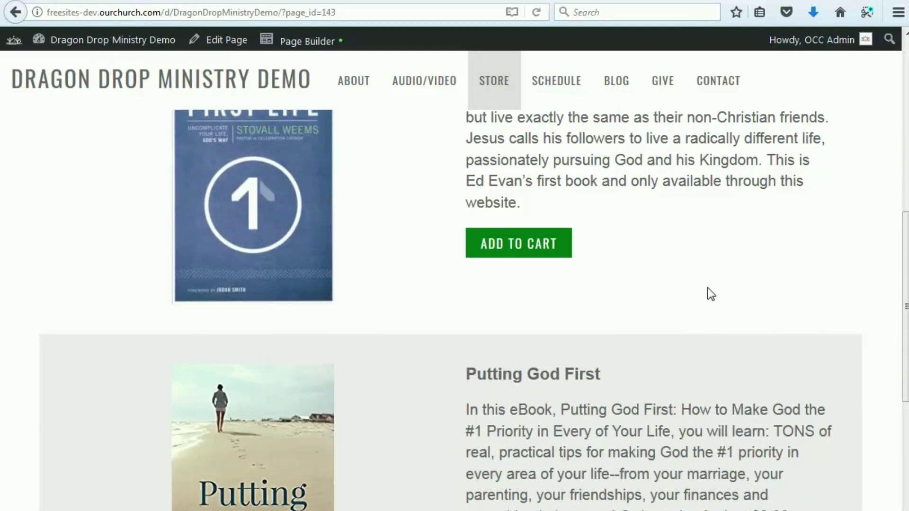
pyautogui.scroll(-3, 704, 305)
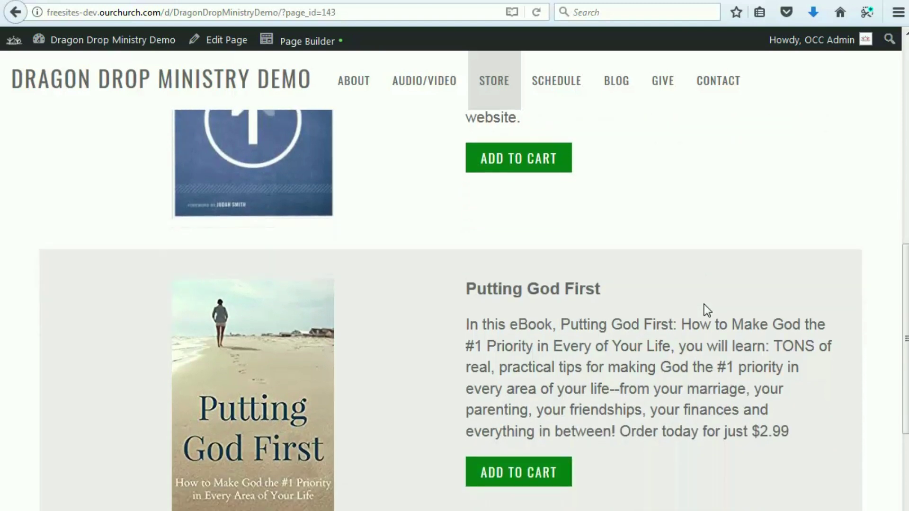
pyautogui.scroll(-3, 703, 305)
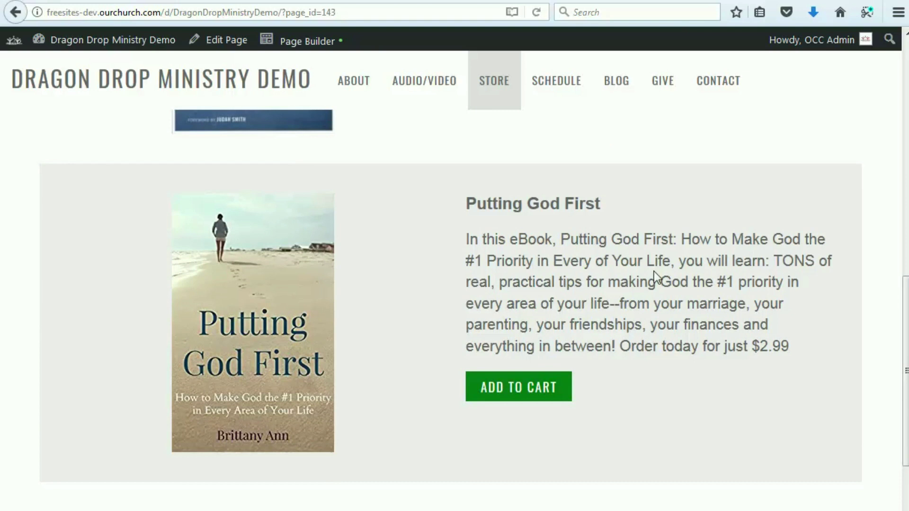
pyautogui.scroll(10, 621, 286)
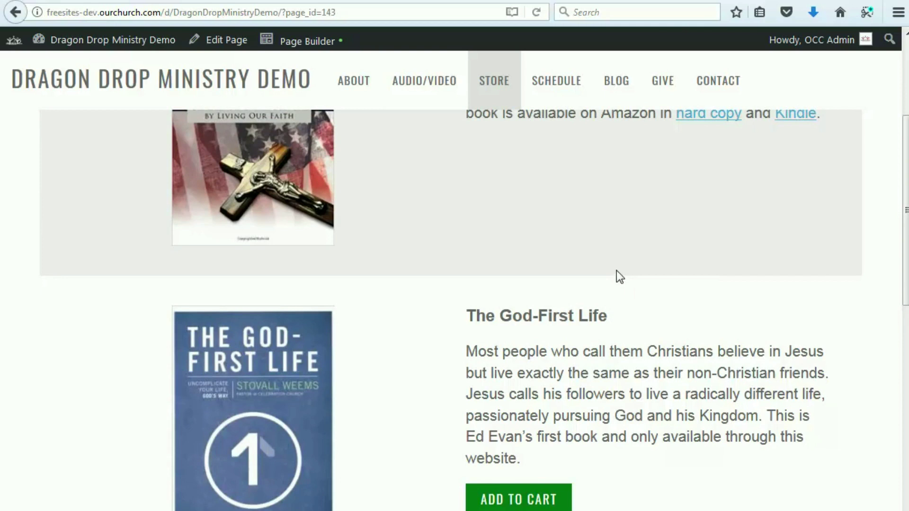
pyautogui.scroll(5, 616, 270)
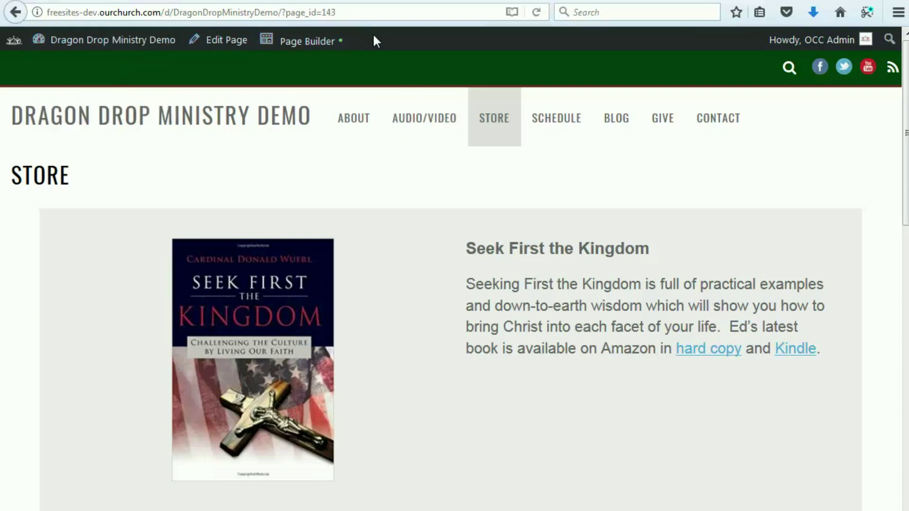
# Step: Launch Beaver Builder on the Store page and close the modules and layouts panel
pyautogui.click(313, 46)
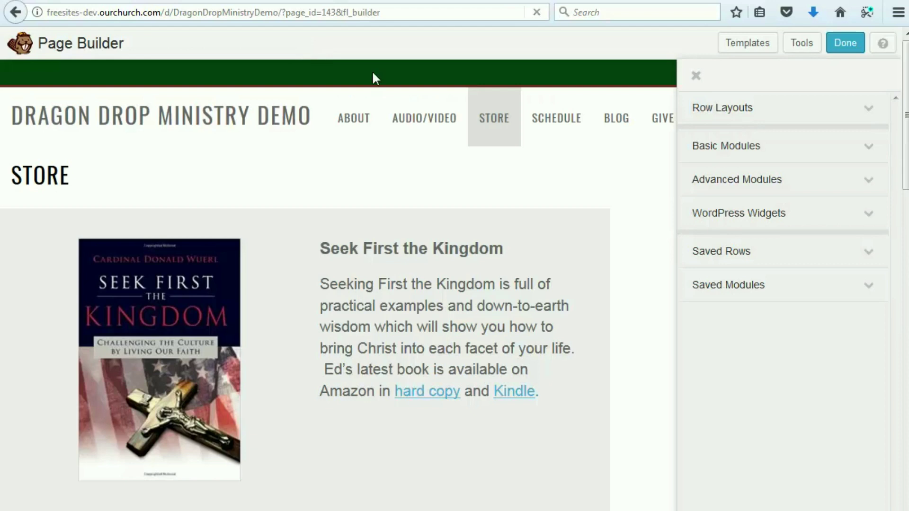
pyautogui.click(696, 77)
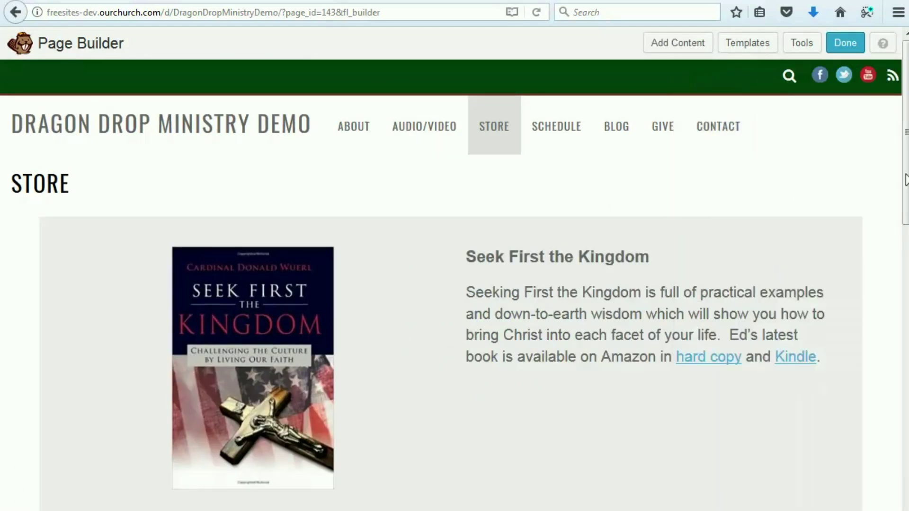
pyautogui.scroll(-2, 905, 142)
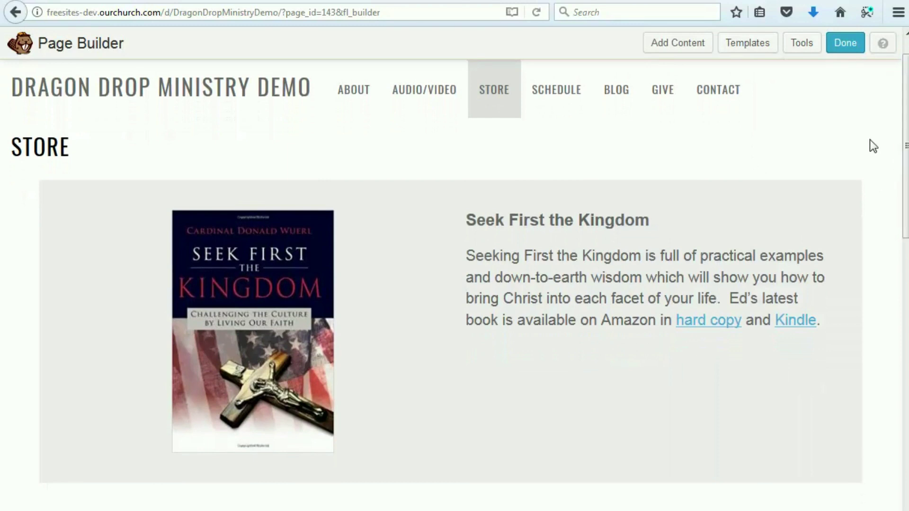
pyautogui.moveTo(394, 337)
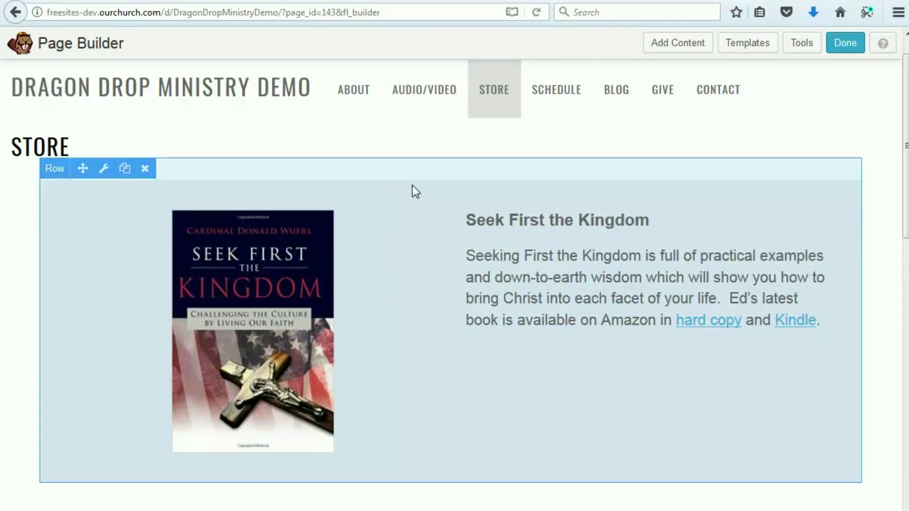
pyautogui.moveTo(609, 261)
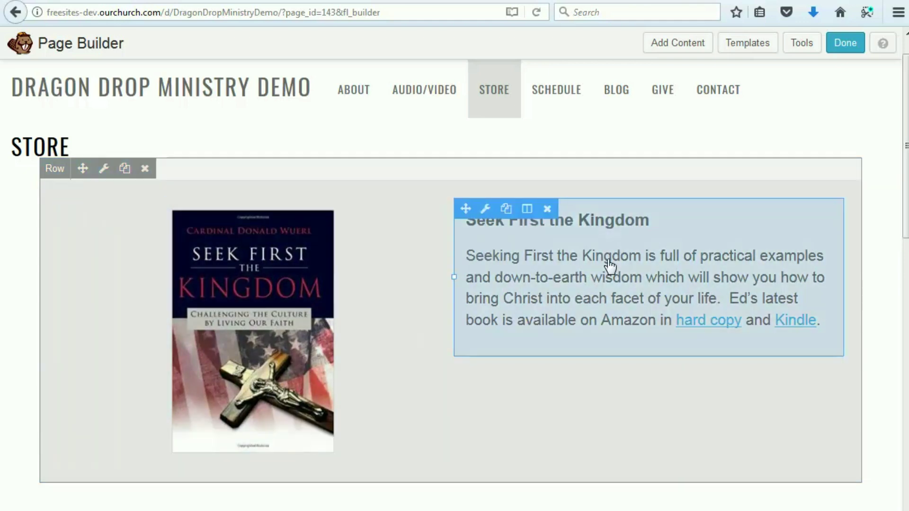
pyautogui.moveTo(339, 287)
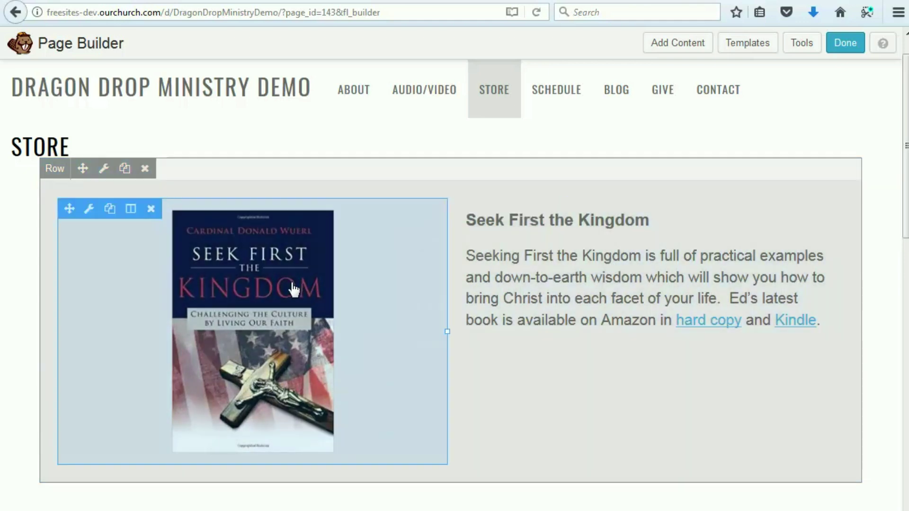
# Step: Swap the first book's cover photo for the Putting God First image and save
pyautogui.click(242, 280)
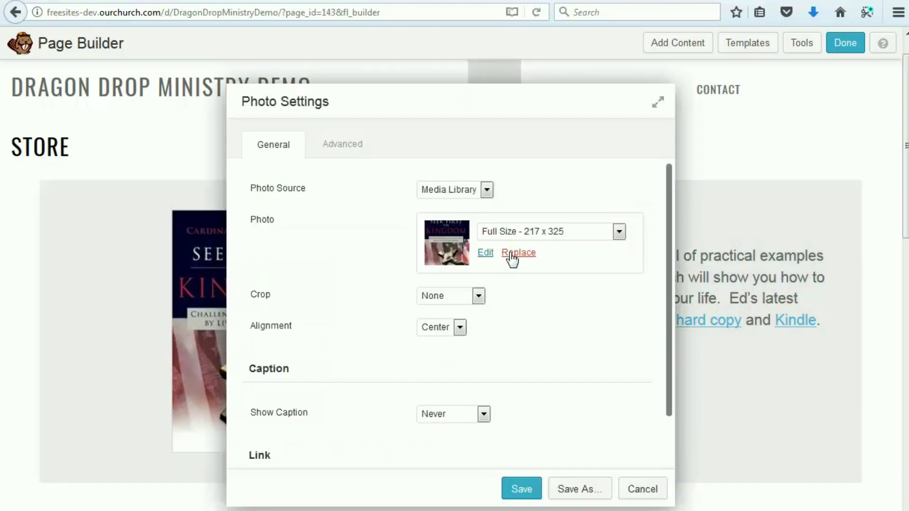
pyautogui.click(514, 256)
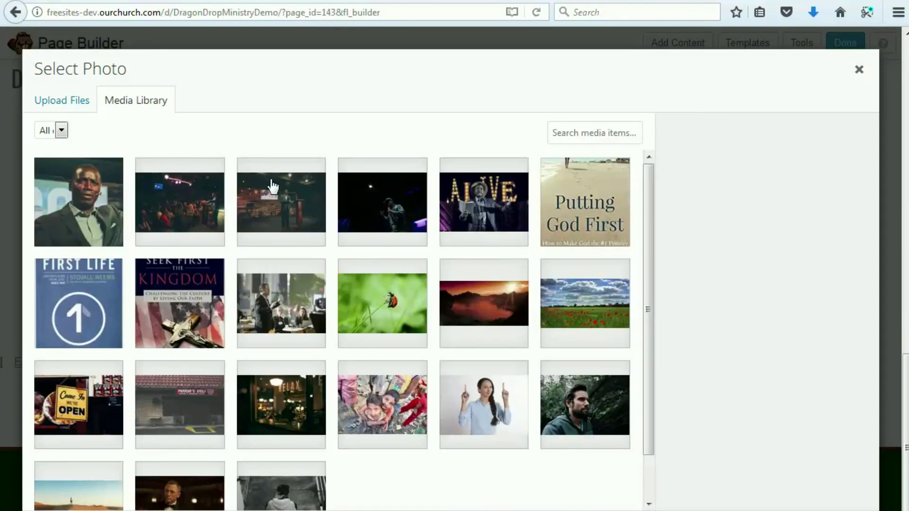
pyautogui.click(591, 205)
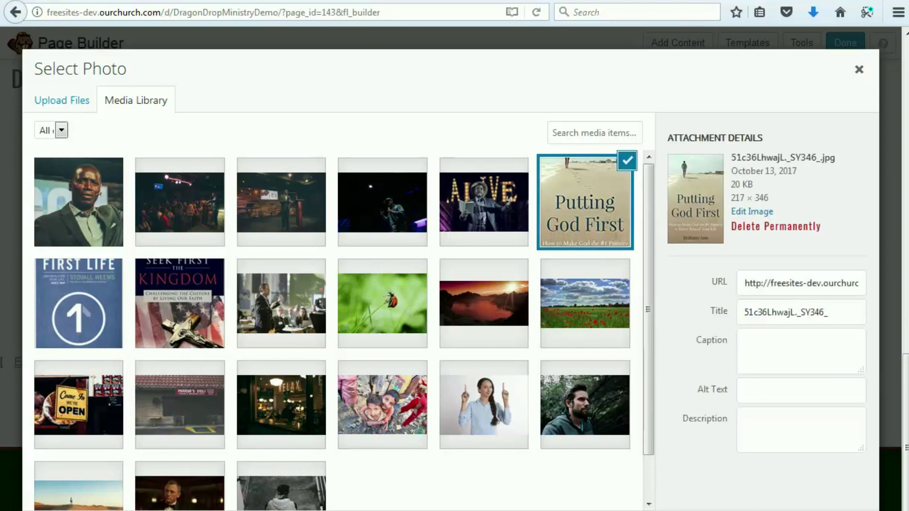
pyautogui.click(807, 509)
pyautogui.click(519, 489)
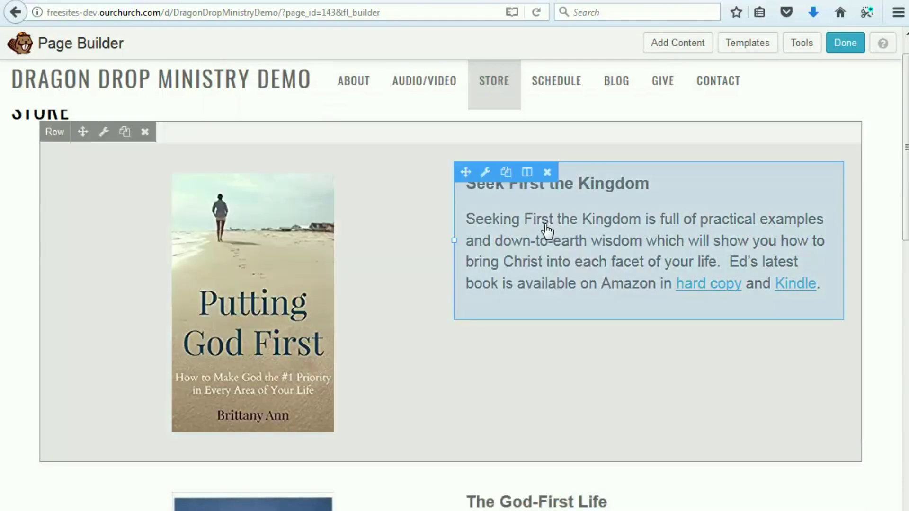
# Step: Prepend 'Edited text.' to the first book's description paragraph and save
pyautogui.click(547, 231)
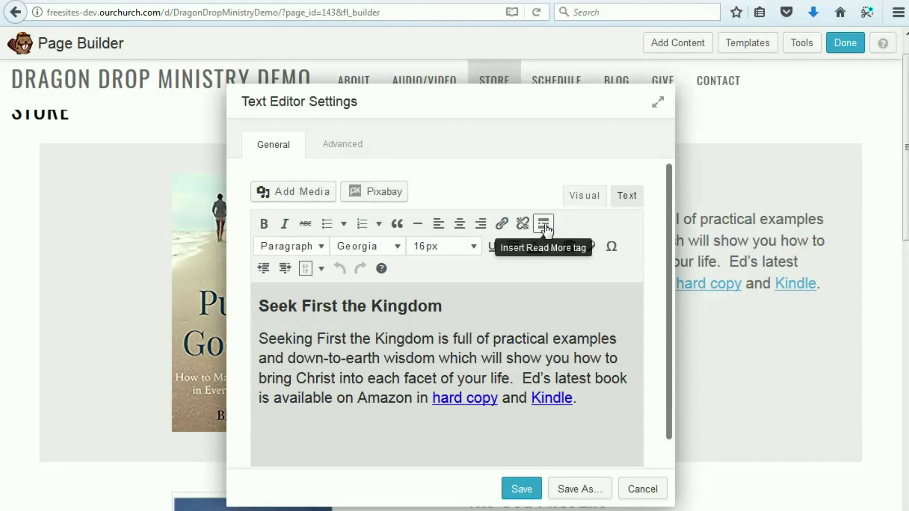
pyautogui.click(261, 343)
pyautogui.write('Edit')
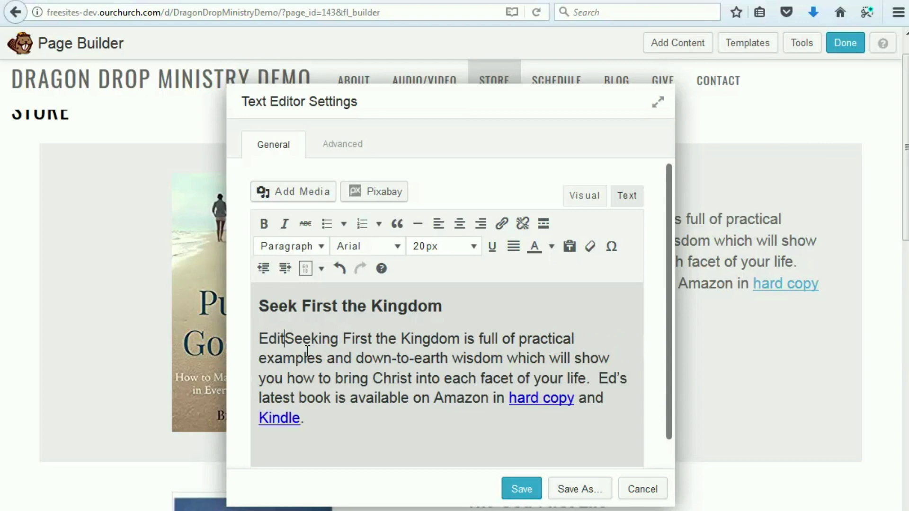
pyautogui.write('ed text.')
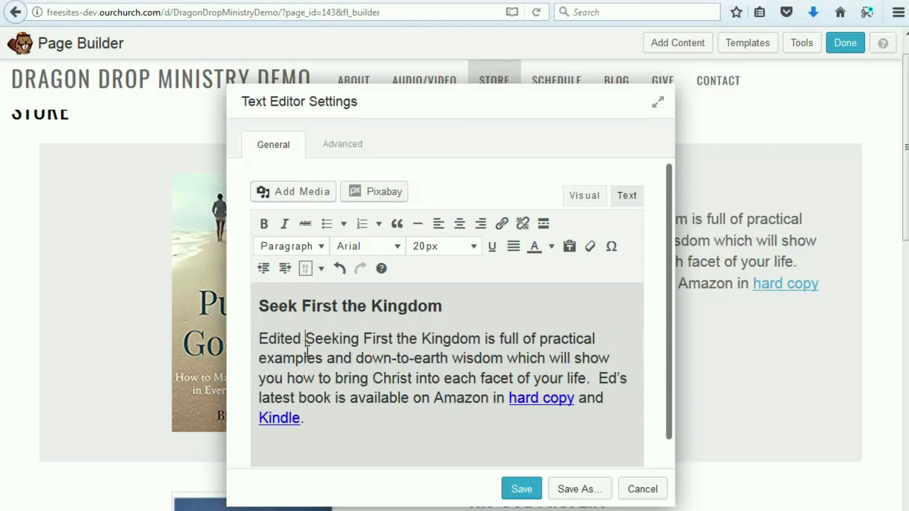
pyautogui.click(521, 490)
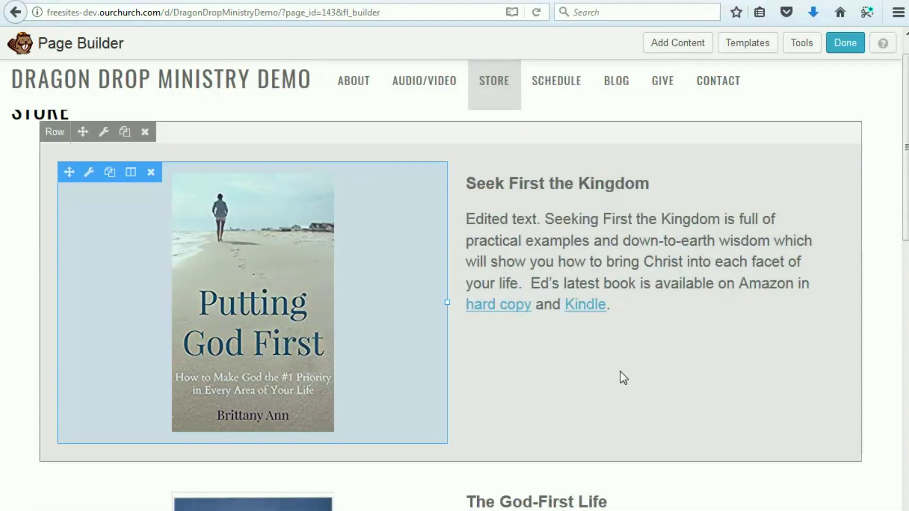
pyautogui.scroll(-3, 718, 346)
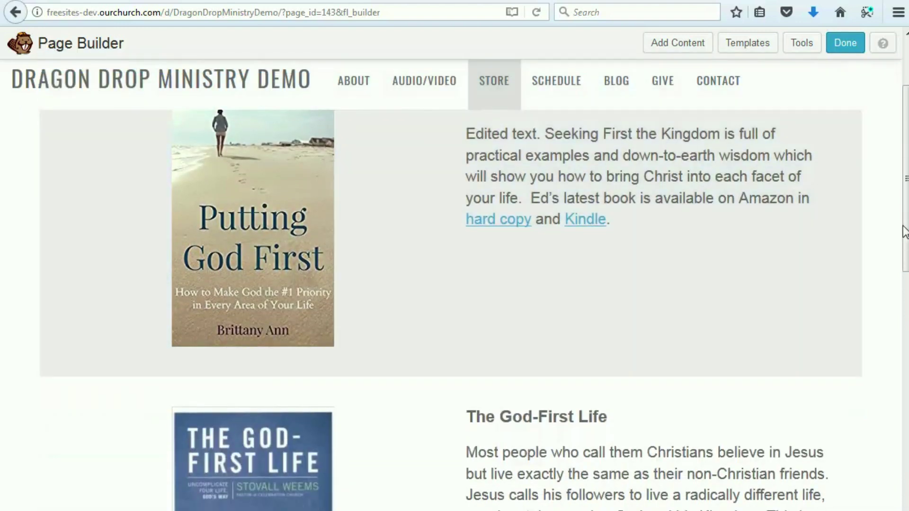
pyautogui.moveTo(904, 232); pyautogui.dragTo(906, 244)
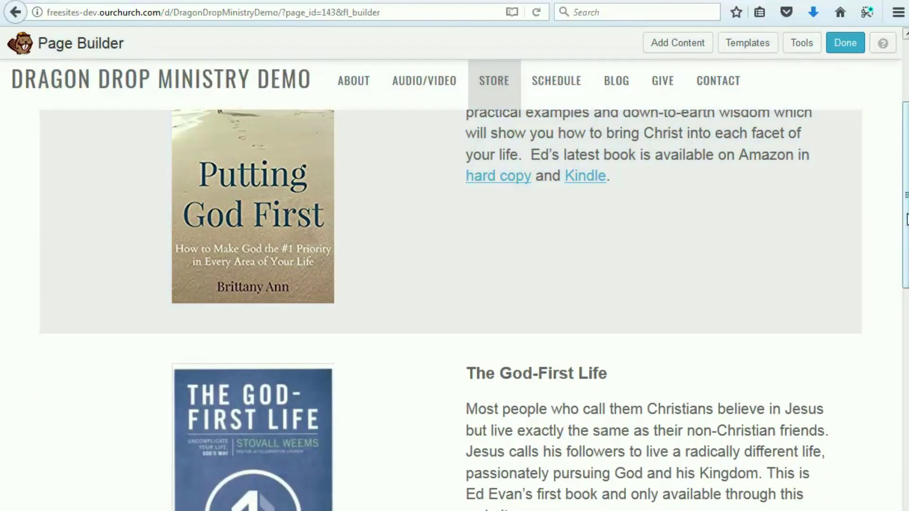
pyautogui.moveTo(907, 219)
pyautogui.mouseDown()
pyautogui.moveTo(900, 339)
pyautogui.moveTo(884, 215)
pyautogui.moveTo(905, 426)
pyautogui.moveTo(905, 216)
pyautogui.mouseUp()
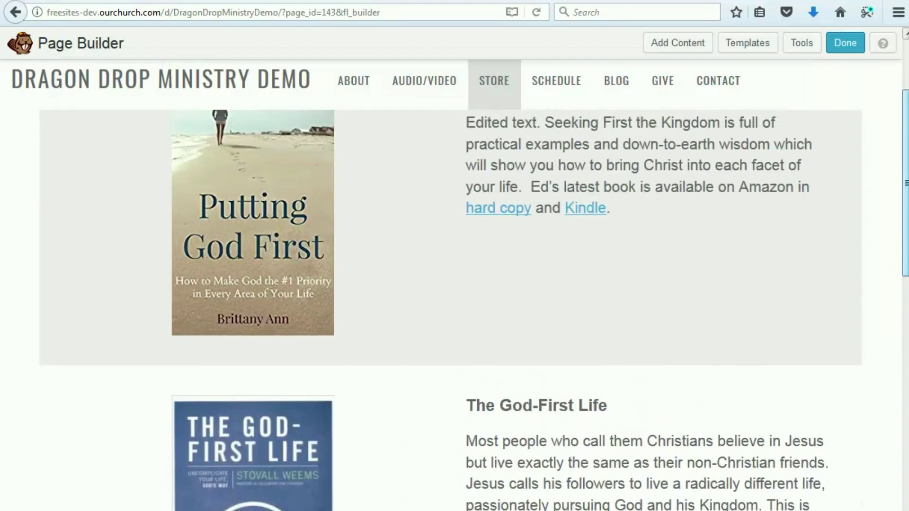
pyautogui.scroll(-5, 320, 160)
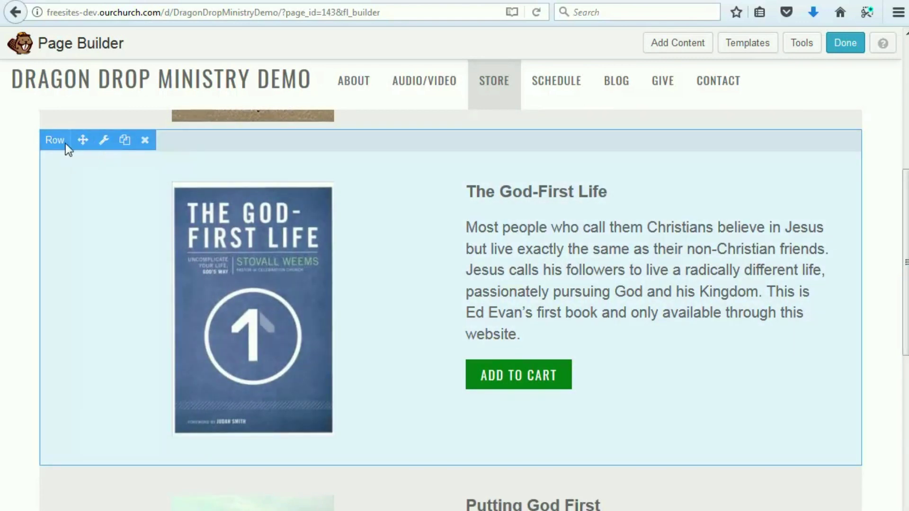
# Step: Set The God-First Life row's background colour to hex eeeeee and save
pyautogui.click(105, 141)
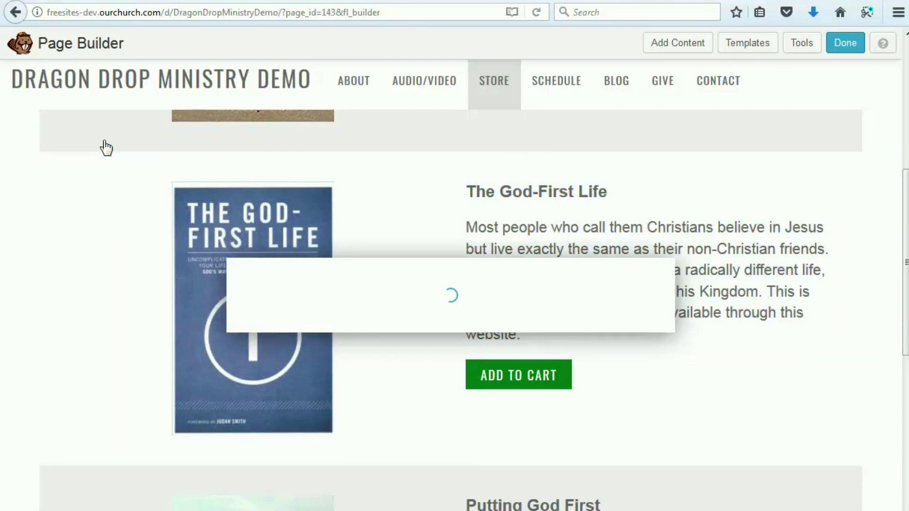
pyautogui.moveTo(669, 191); pyautogui.dragTo(662, 291)
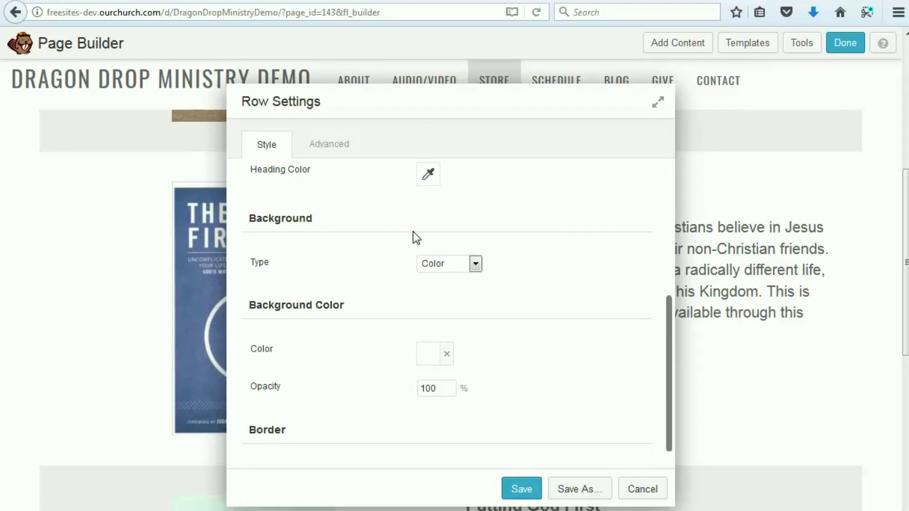
pyautogui.click(427, 360)
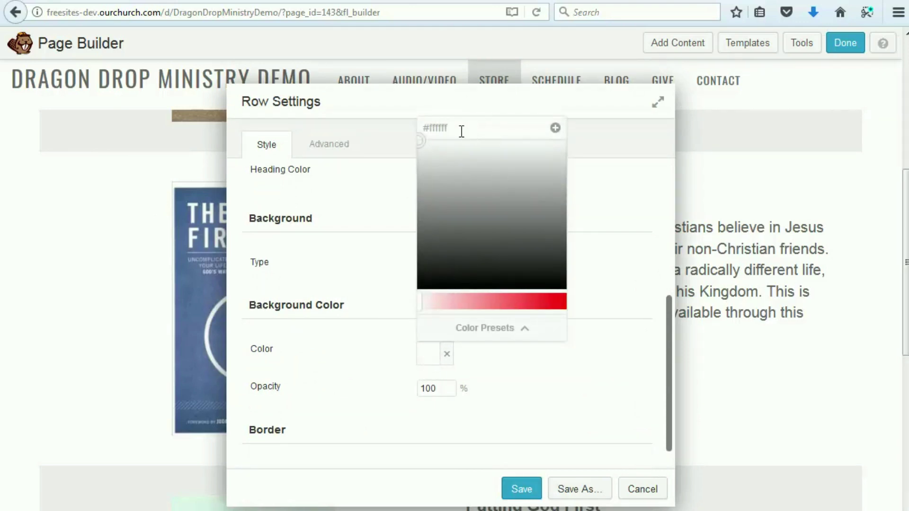
pyautogui.moveTo(428, 128); pyautogui.dragTo(466, 129)
pyautogui.write('eeeeee')
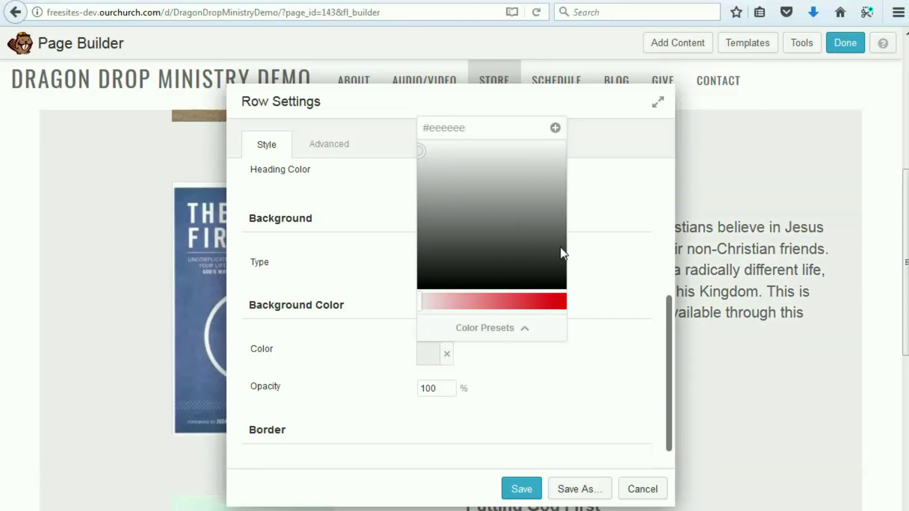
pyautogui.click(520, 489)
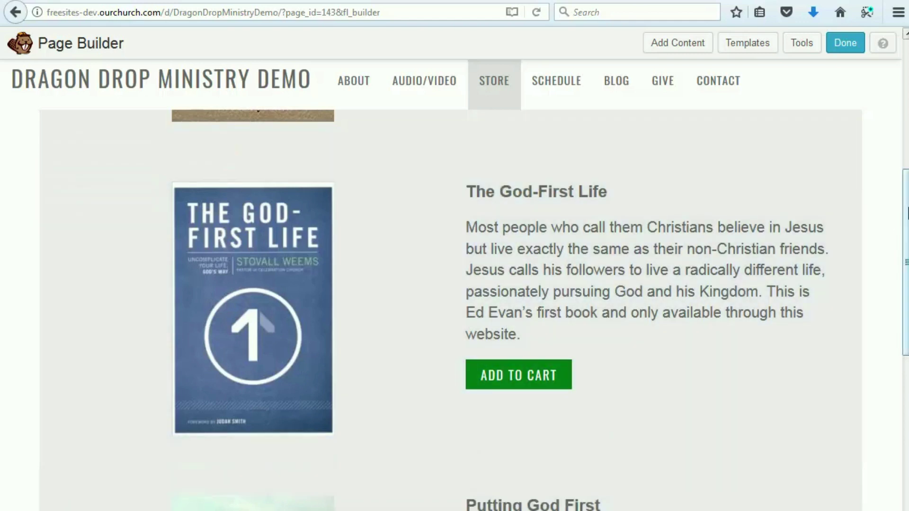
# Step: Move The God-First Life row by its handle to below the Putting God First row
pyautogui.moveTo(906, 210); pyautogui.dragTo(907, 184)
pyautogui.moveTo(420, 265)
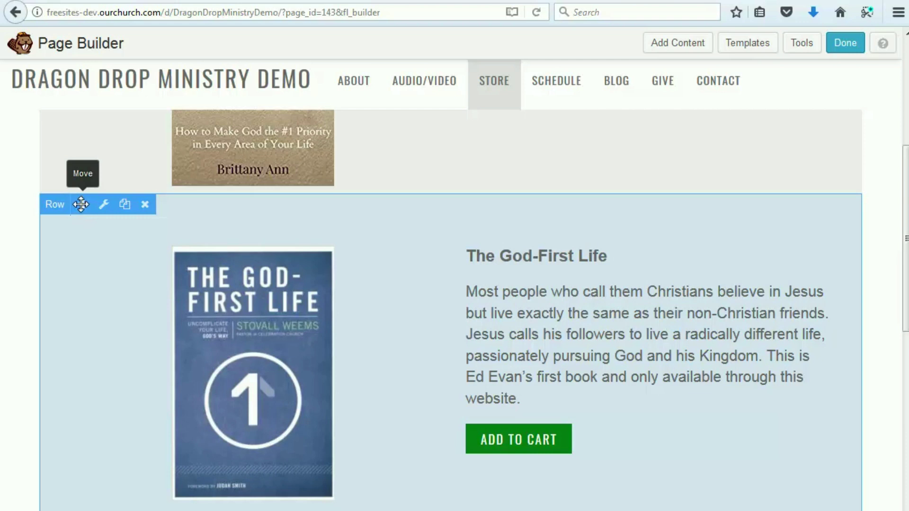
pyautogui.moveTo(81, 204); pyautogui.dragTo(88, 445)
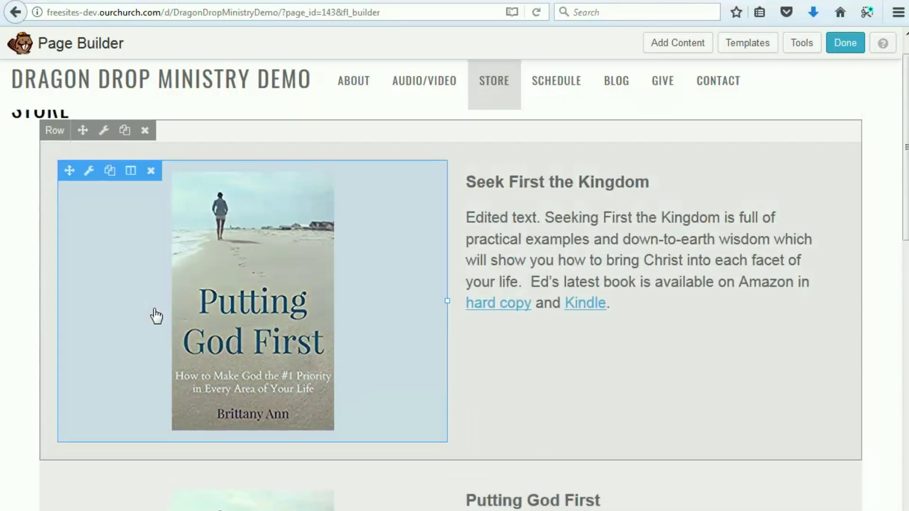
pyautogui.scroll(-12, 157, 316)
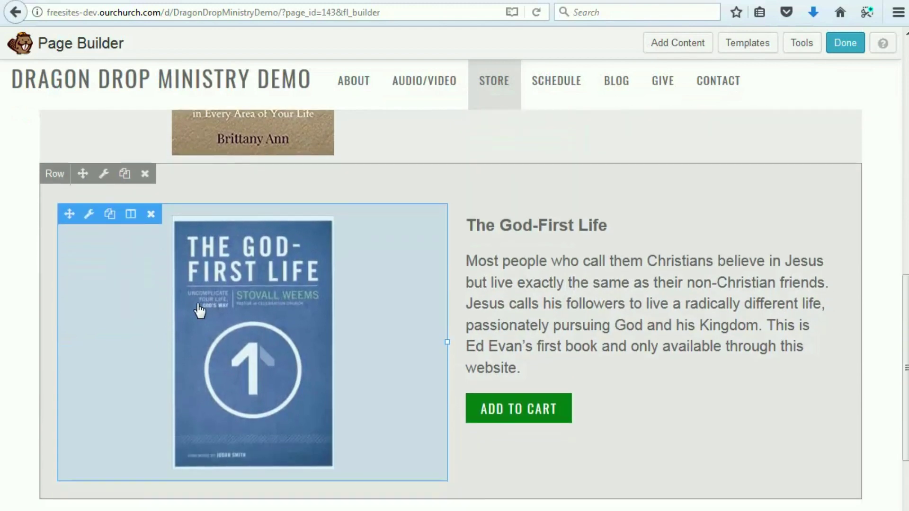
pyautogui.scroll(5, 204, 310)
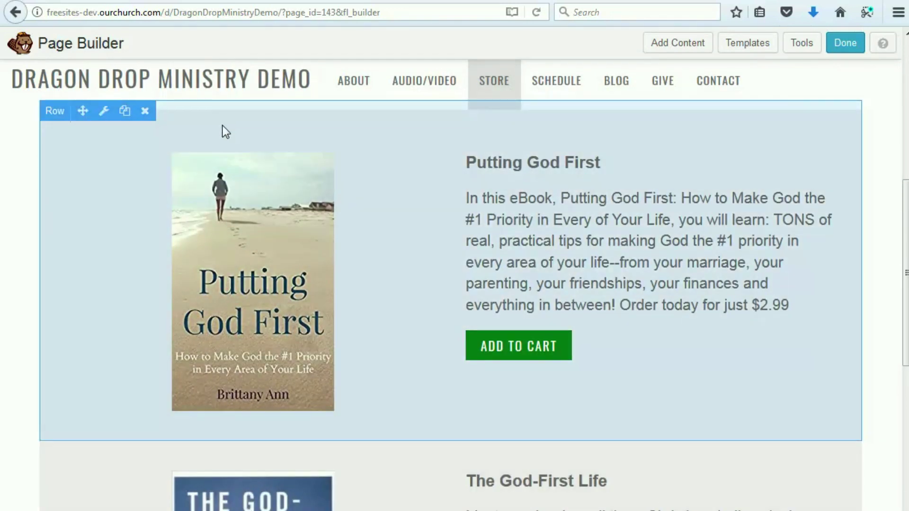
# Step: Change the Putting God First row's background colour to white #ffffff and save
pyautogui.click(104, 111)
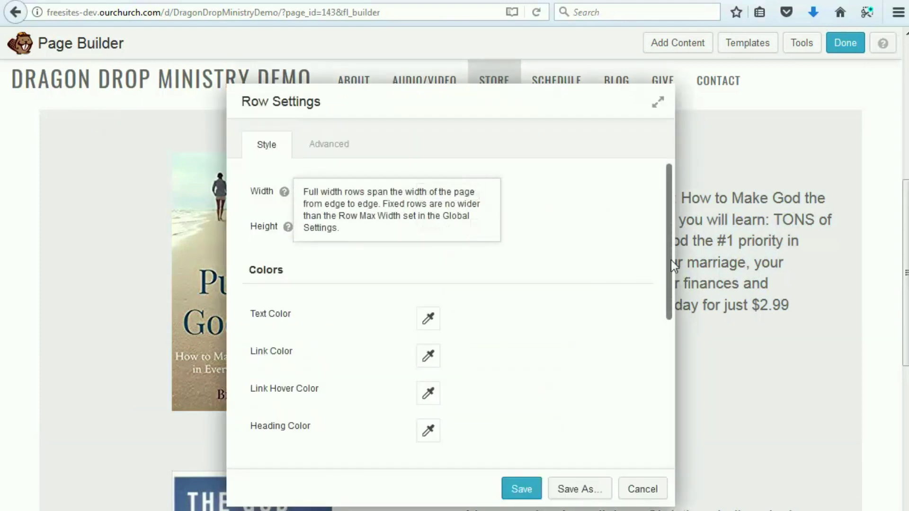
pyautogui.moveTo(666, 247); pyautogui.dragTo(662, 345)
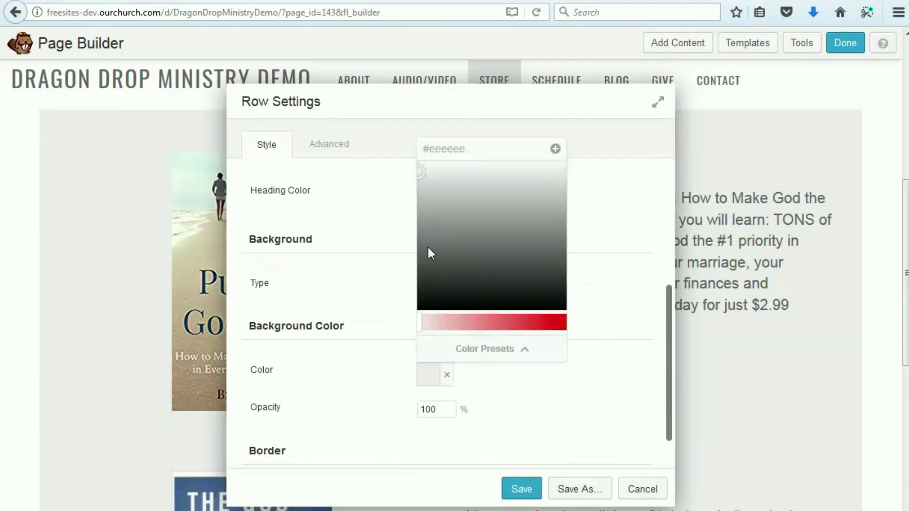
pyautogui.moveTo(420, 176); pyautogui.dragTo(410, 148)
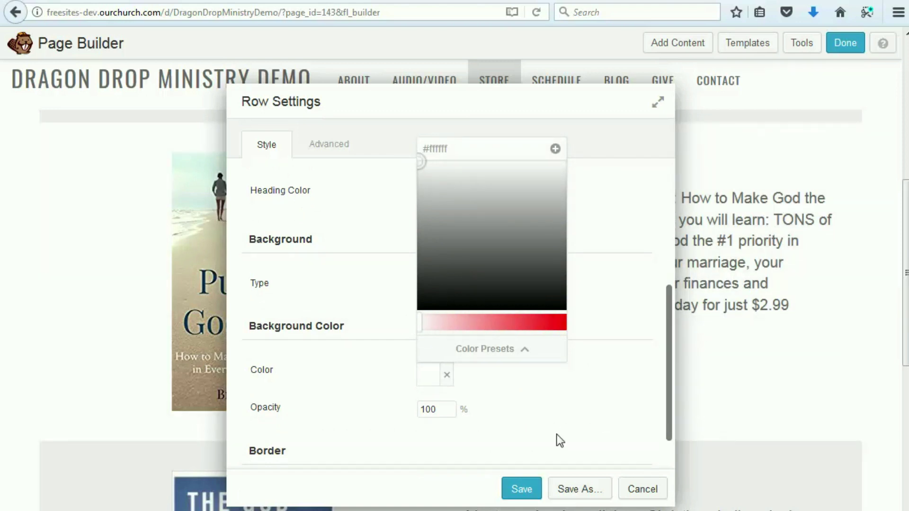
pyautogui.click(522, 491)
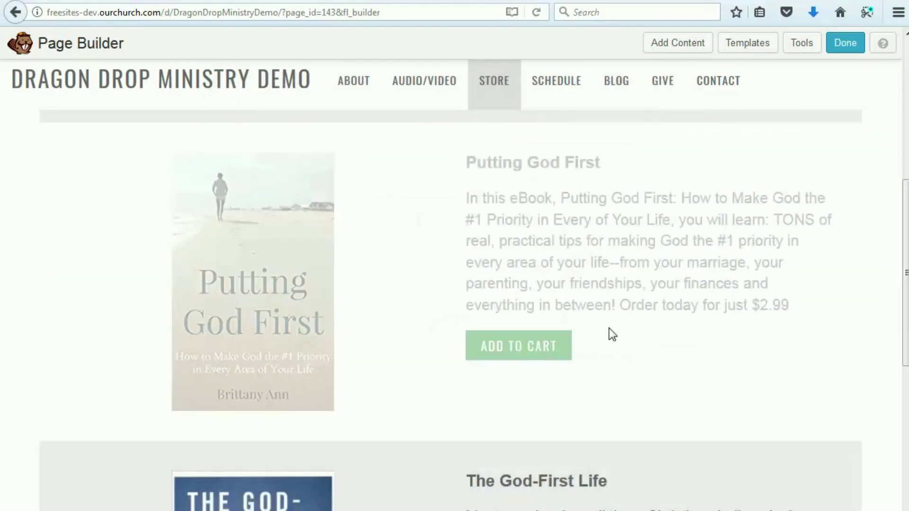
# Step: Use the Row toolbar's Duplicate icon to copy The God-First Life row
pyautogui.scroll(-5, 695, 348)
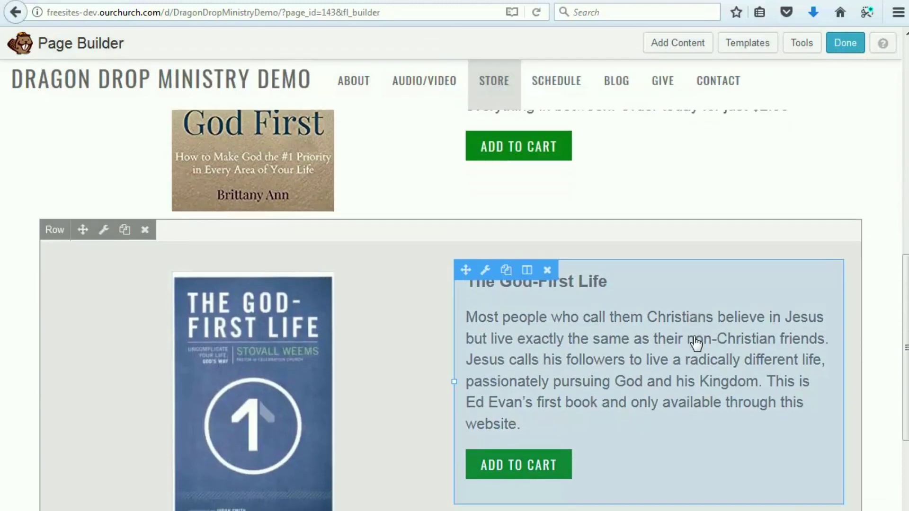
pyautogui.scroll(-2, 696, 344)
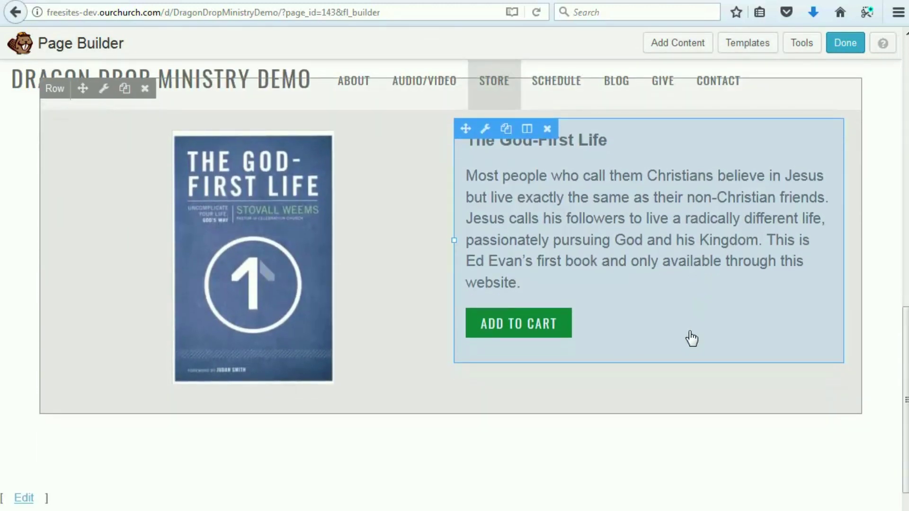
pyautogui.scroll(2, 691, 339)
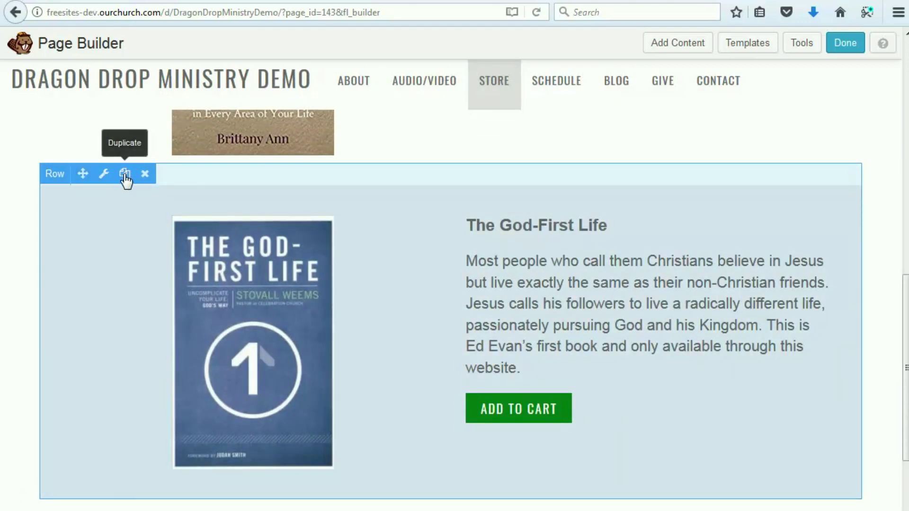
pyautogui.click(126, 175)
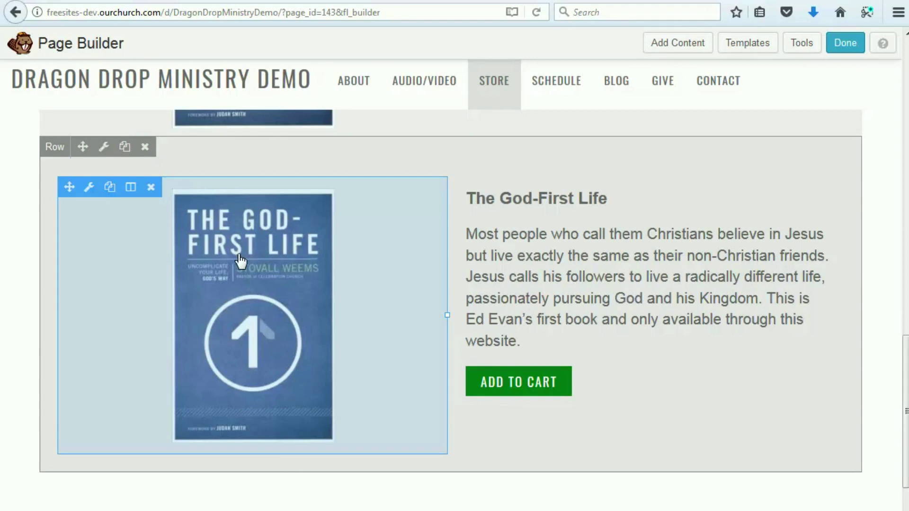
# Step: Replace the duplicated row's cover photo with the Putting God First image and save
pyautogui.click(241, 260)
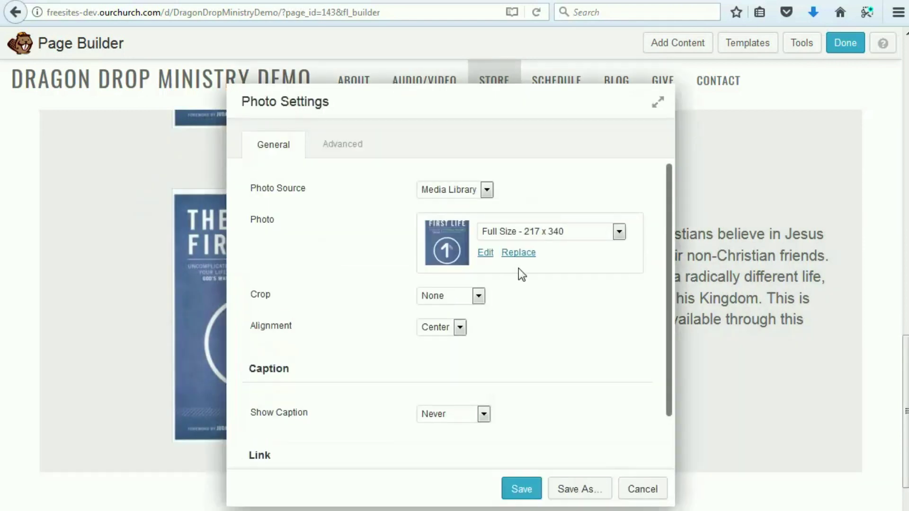
pyautogui.click(518, 256)
pyautogui.click(595, 214)
pyautogui.click(841, 505)
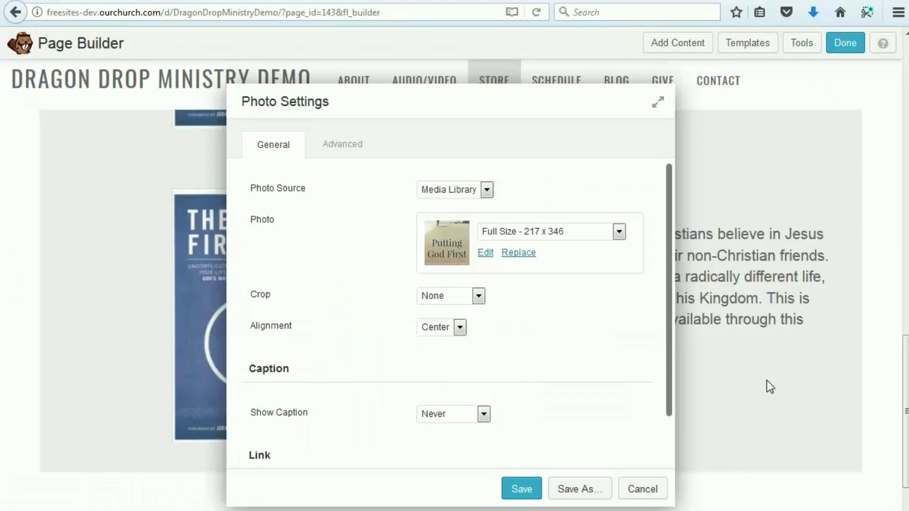
pyautogui.click(521, 490)
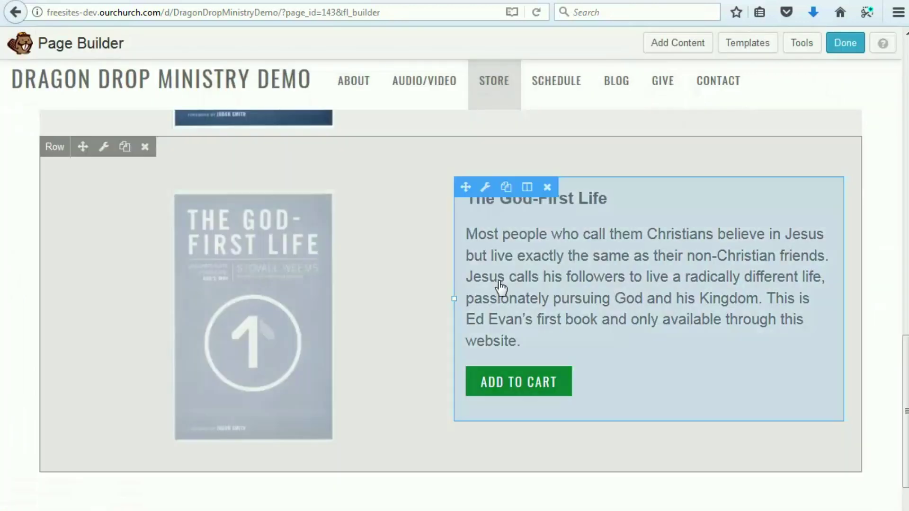
# Step: Insert 'The 4th book.' before 'Most' in the duplicated row's description and save
pyautogui.click(479, 241)
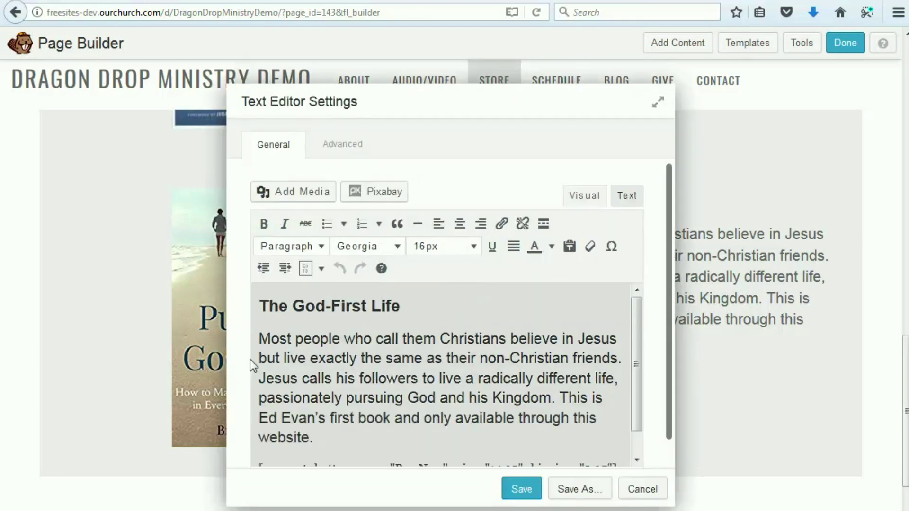
pyautogui.click(260, 338)
pyautogui.write('The ')
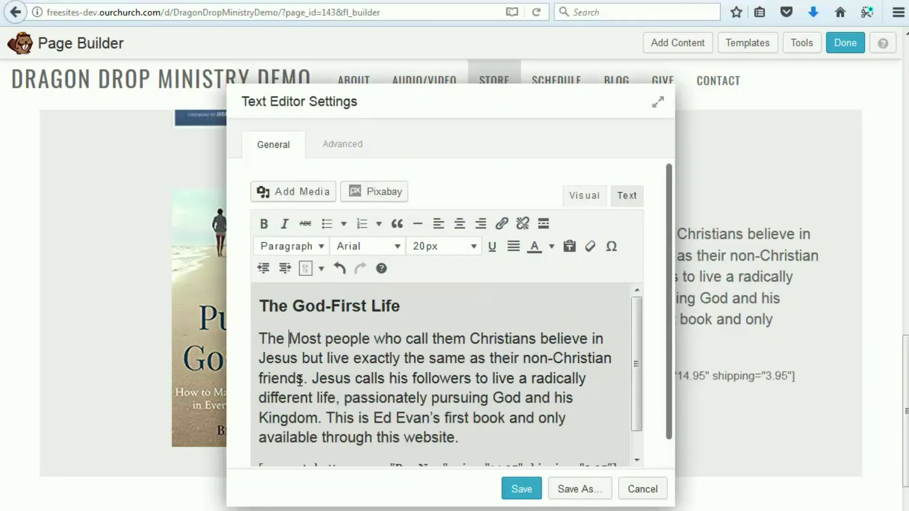
pyautogui.write('4th book.')
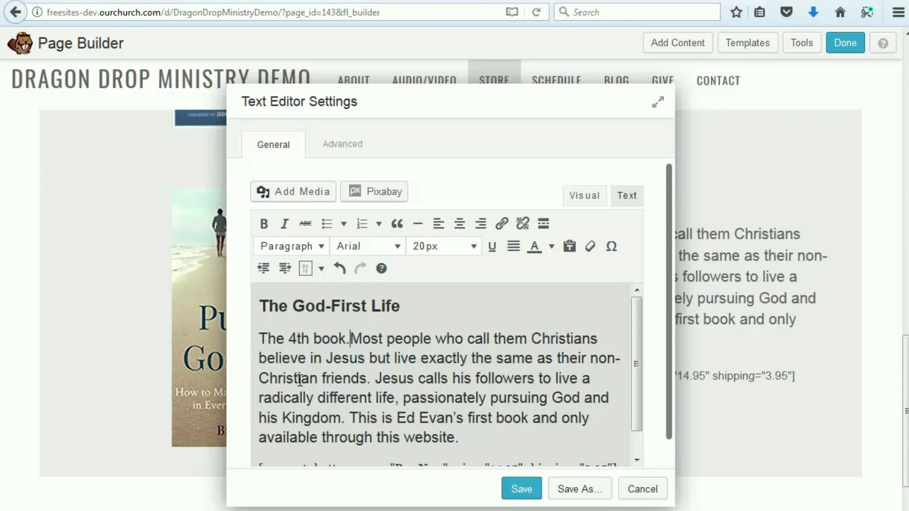
pyautogui.click(520, 490)
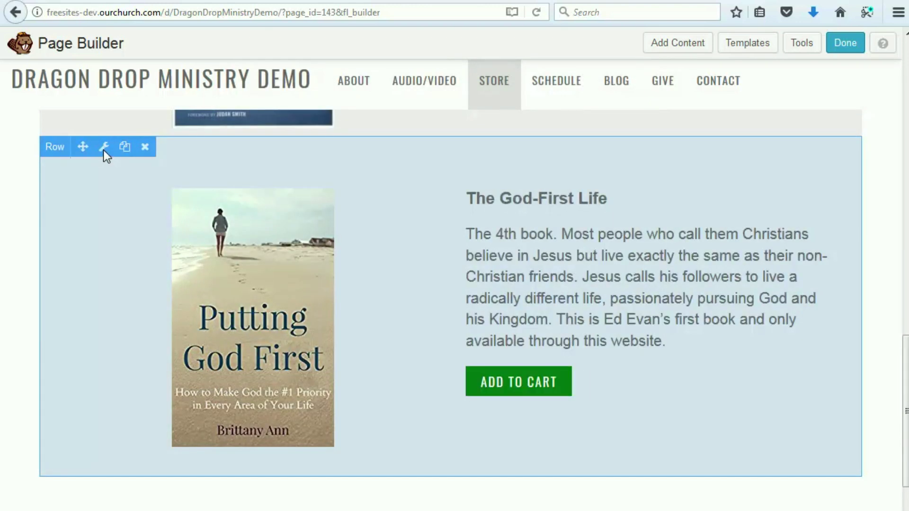
# Step: Keep the duplicated row's background type as Color, set it to white #ffffff, and save
pyautogui.click(104, 148)
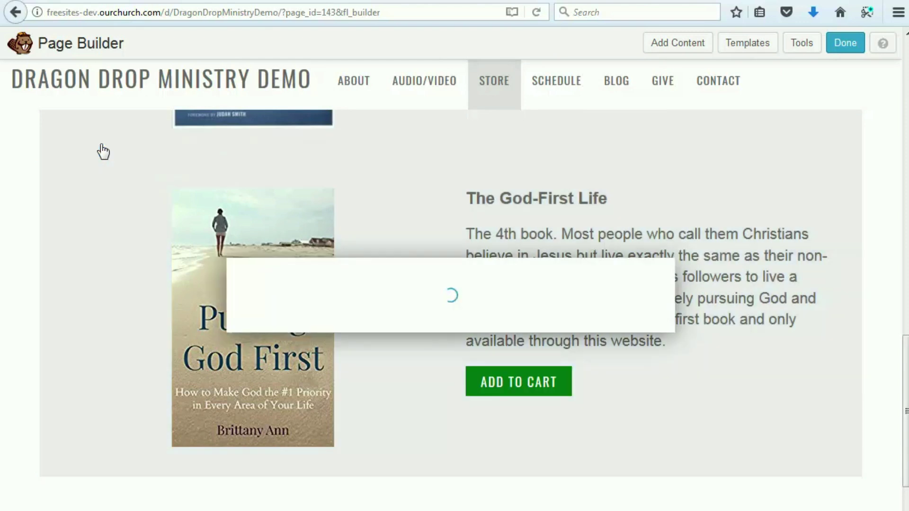
pyautogui.scroll(-5, 499, 365)
pyautogui.scroll(-4, 672, 297)
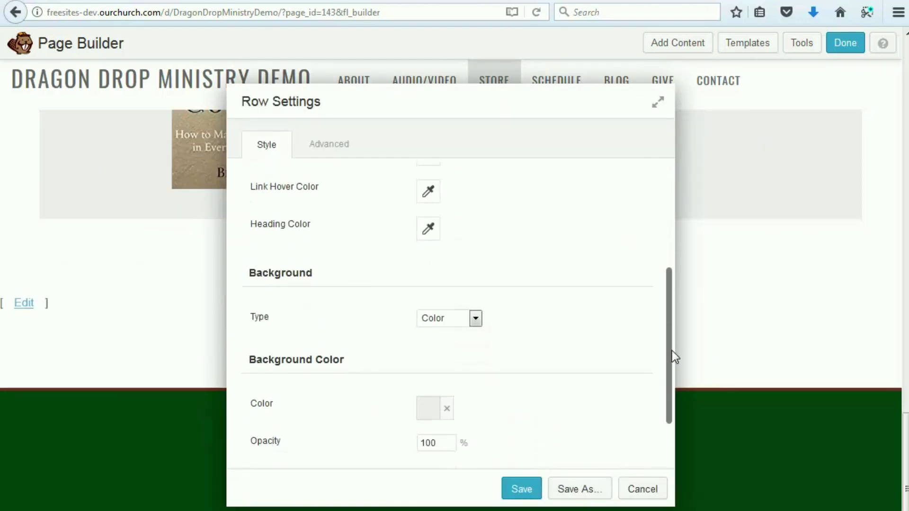
pyautogui.click(424, 409)
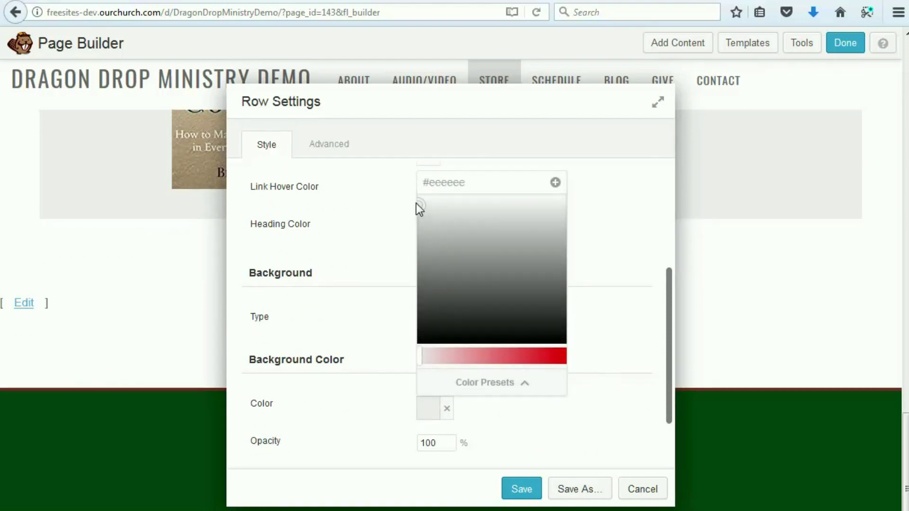
pyautogui.click(412, 191)
pyautogui.click(482, 315)
pyautogui.click(595, 322)
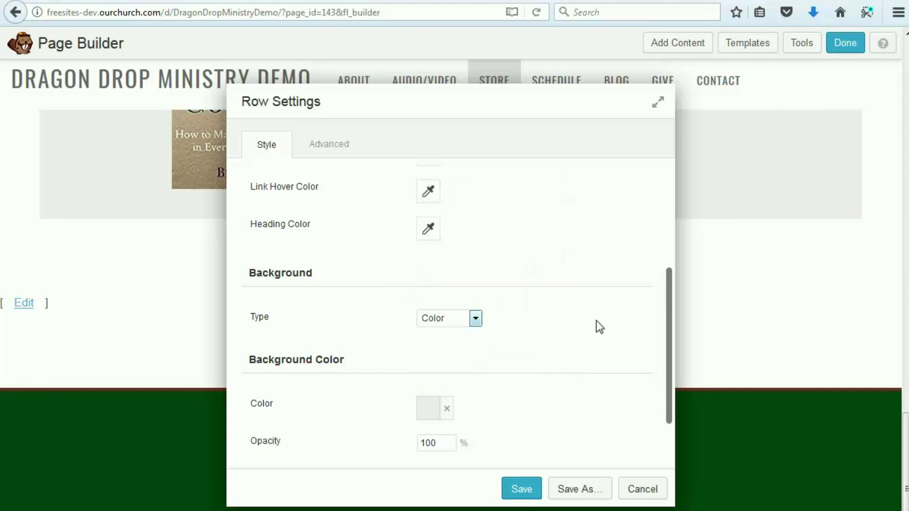
pyautogui.click(429, 406)
pyautogui.moveTo(419, 201); pyautogui.dragTo(413, 183)
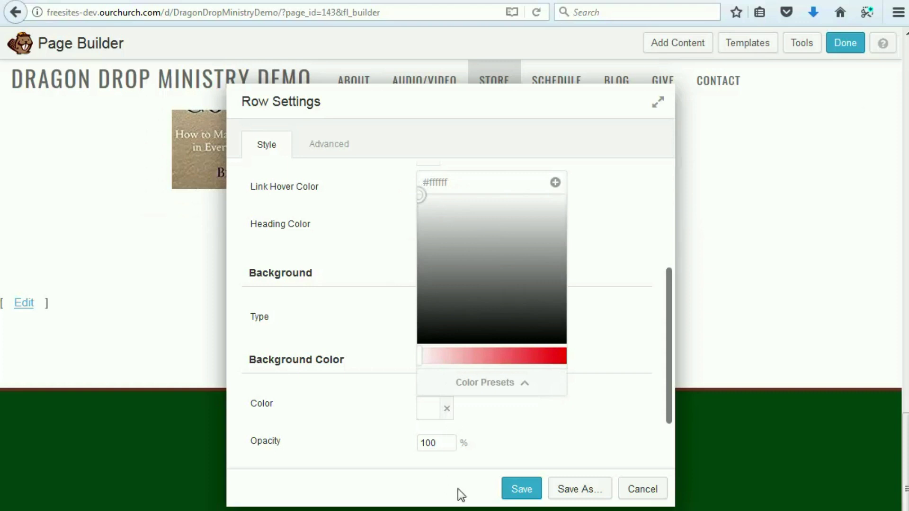
pyautogui.click(525, 489)
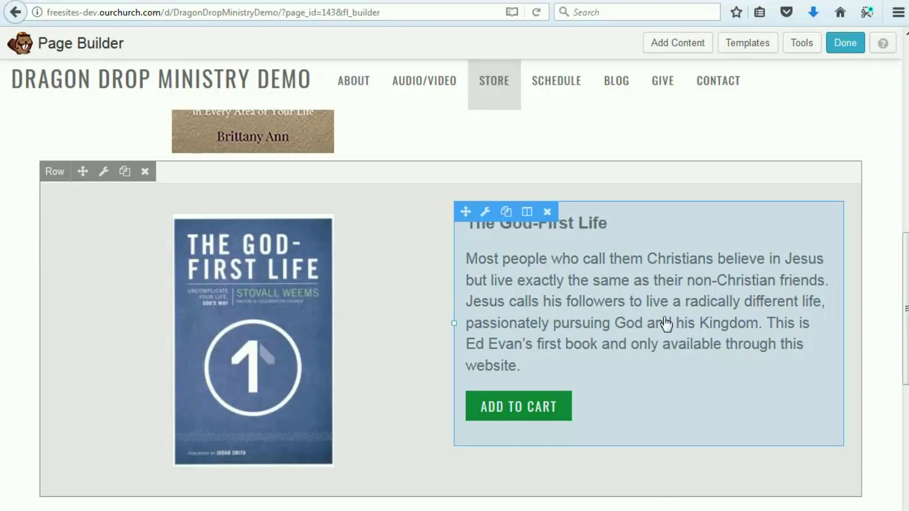
pyautogui.scroll(3, 663, 355)
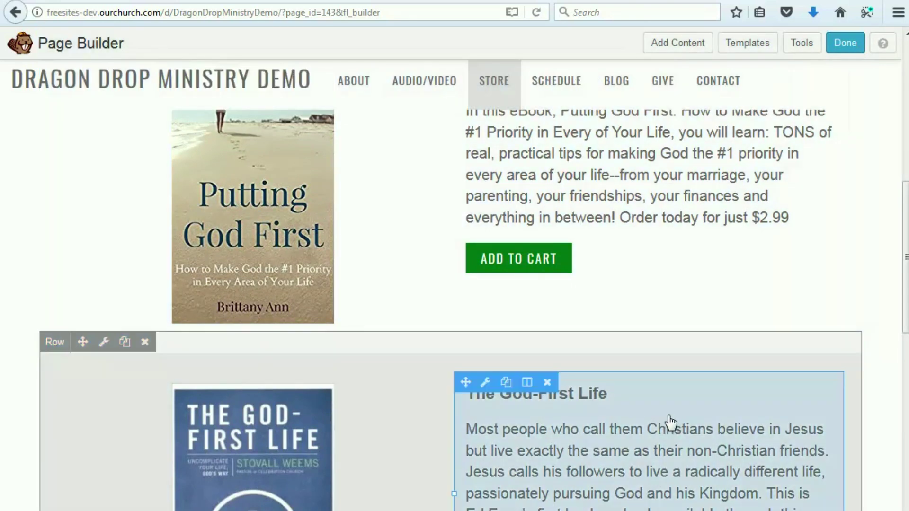
pyautogui.scroll(-2, 669, 416)
pyautogui.scroll(-2, 672, 384)
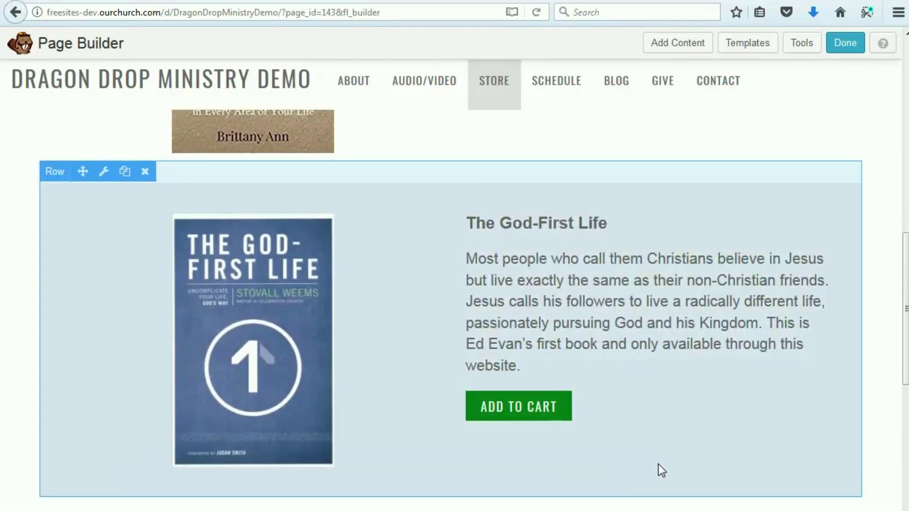
pyautogui.scroll(-4, 658, 466)
pyautogui.scroll(-6, 400, 432)
pyautogui.scroll(8, 444, 424)
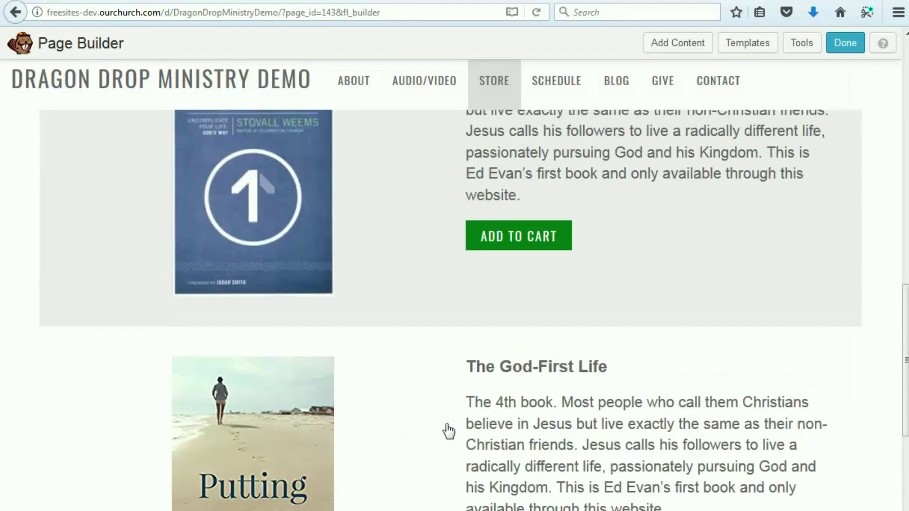
pyautogui.scroll(5, 446, 423)
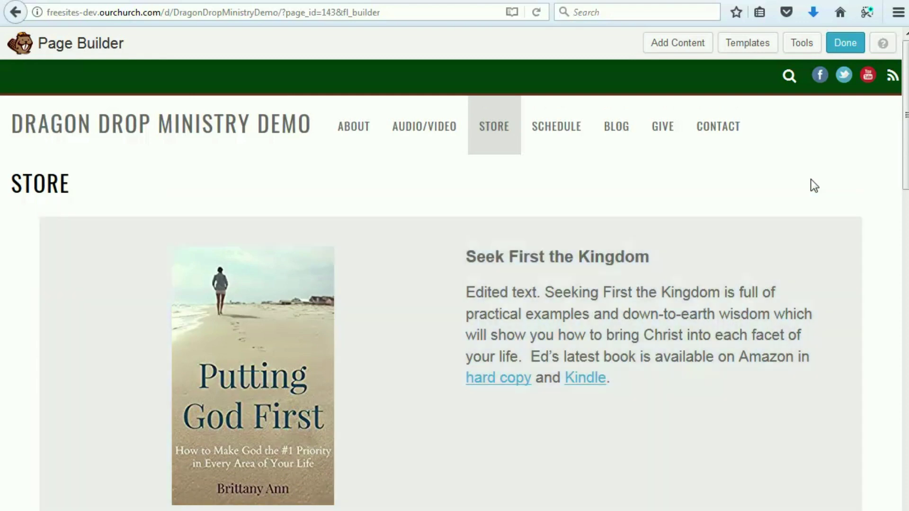
# Step: Publish the edited Store page with the Putting God First row and exit the builder
pyautogui.click(845, 46)
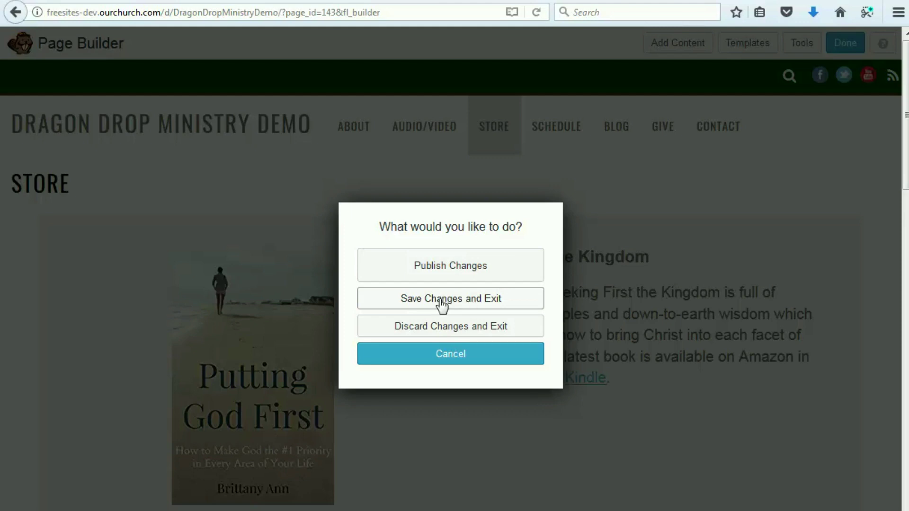
pyautogui.click(449, 266)
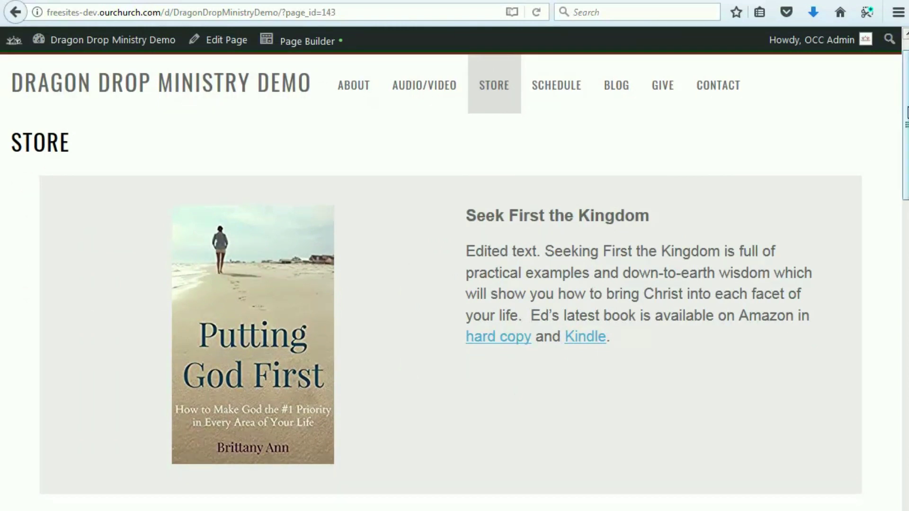
# Step: Reopen the live Store page in Page Builder from the admin bar
pyautogui.moveTo(904, 109); pyautogui.dragTo(888, 83)
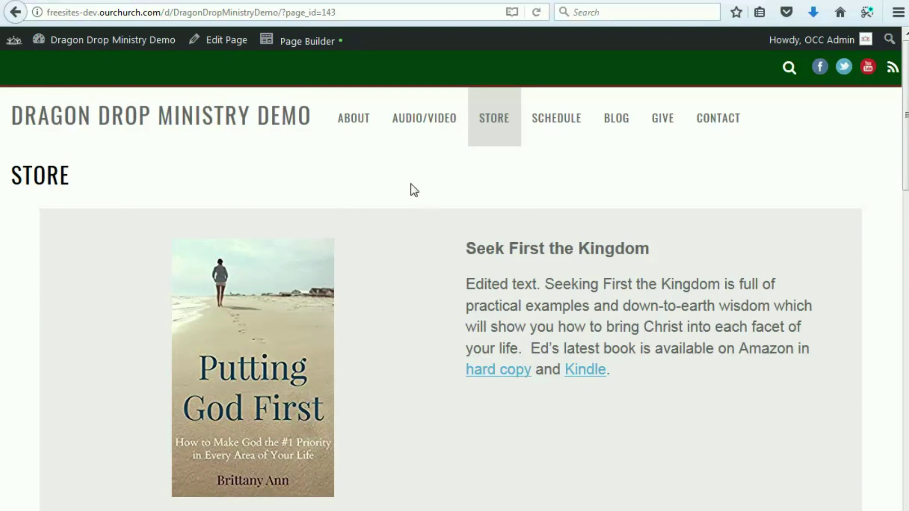
pyautogui.click(300, 47)
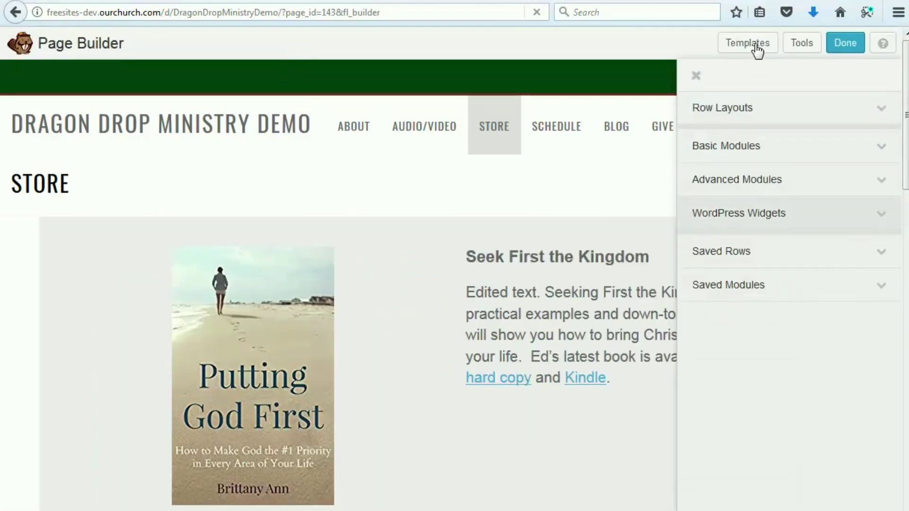
# Step: Apply the Dragon Drop Ministry - Store template, replacing the existing layout
pyautogui.click(753, 45)
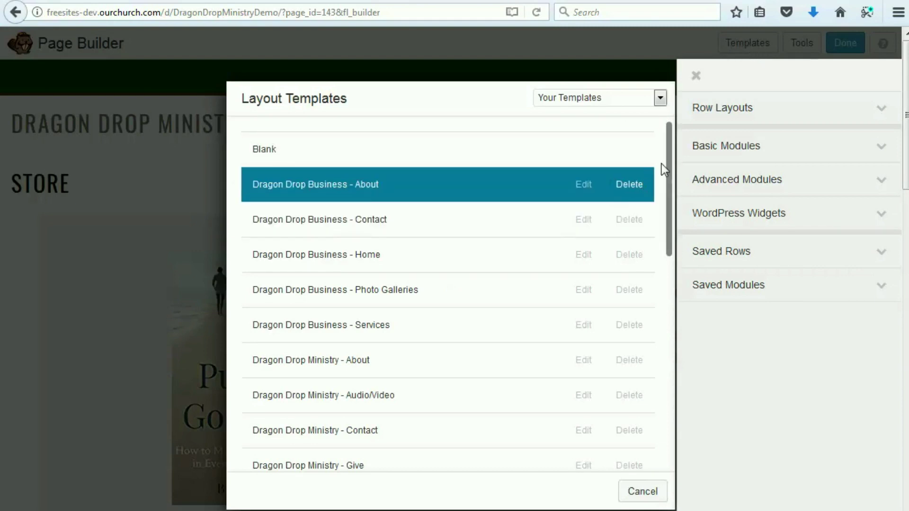
pyautogui.moveTo(669, 160); pyautogui.dragTo(657, 248)
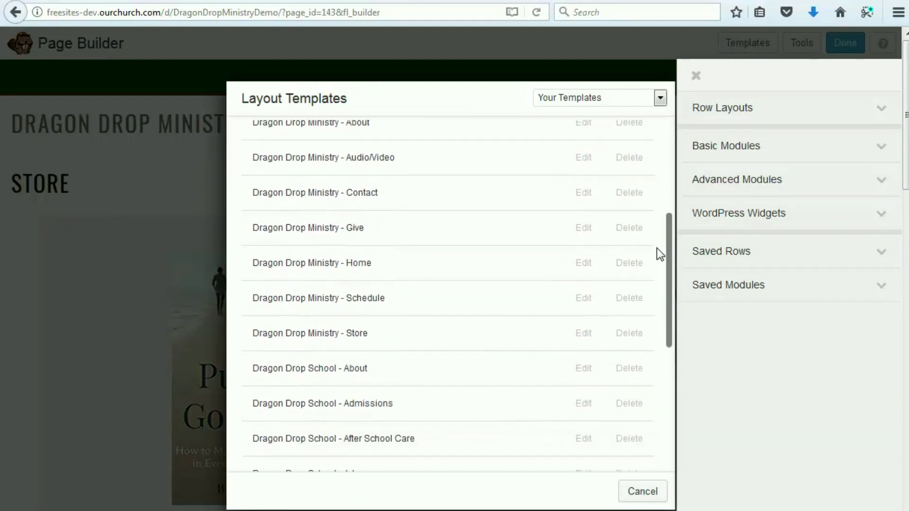
pyautogui.click(369, 341)
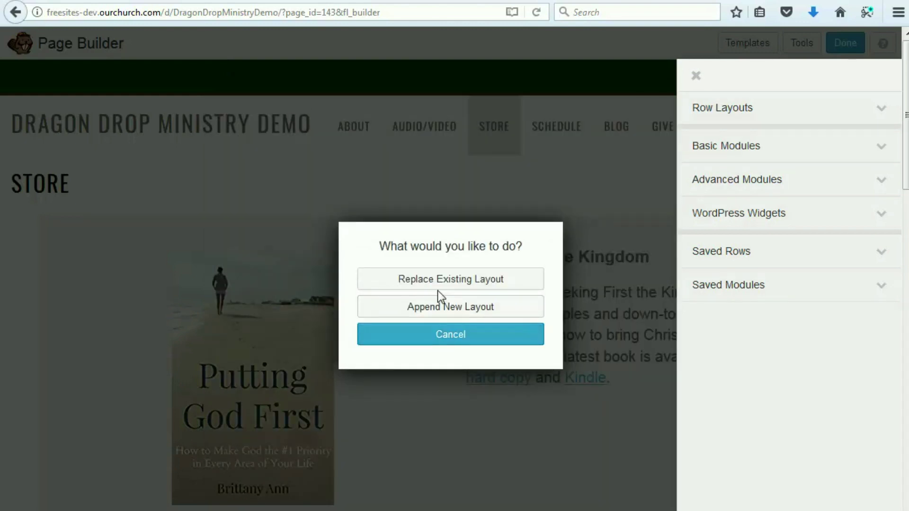
pyautogui.click(447, 281)
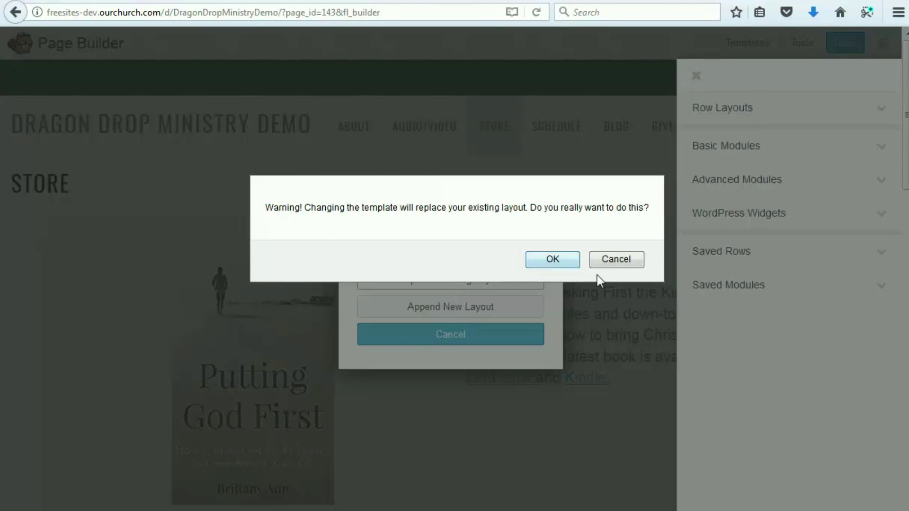
pyautogui.click(564, 257)
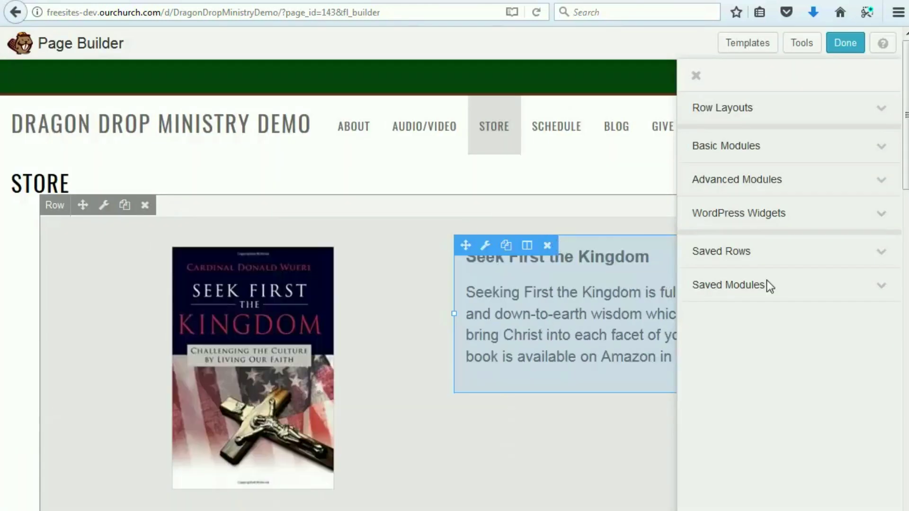
# Step: Publish the restored Store layout and check the live Seek First the Kingdom cover
pyautogui.click(847, 45)
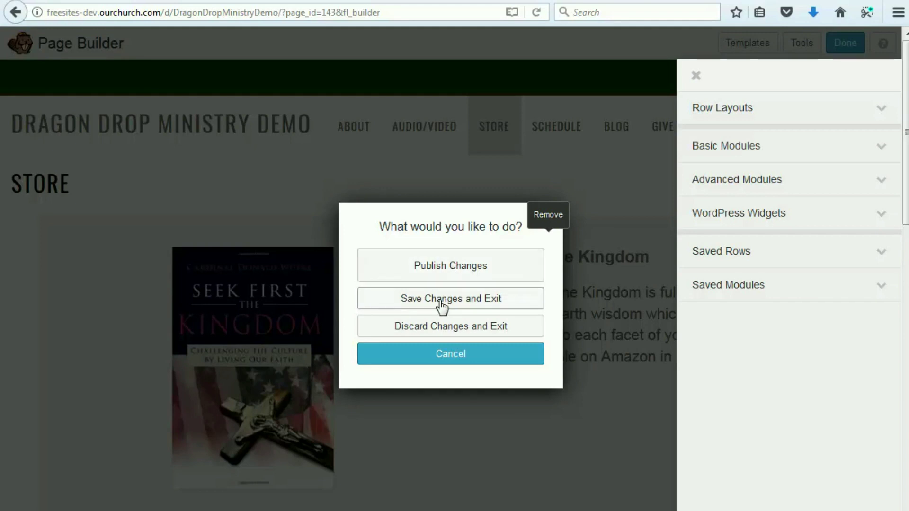
pyautogui.click(442, 267)
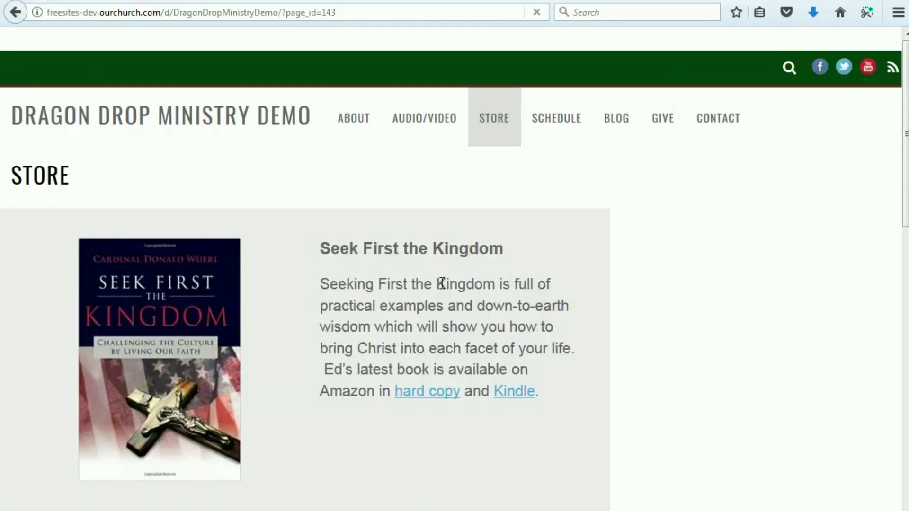
pyautogui.scroll(-10, 441, 254)
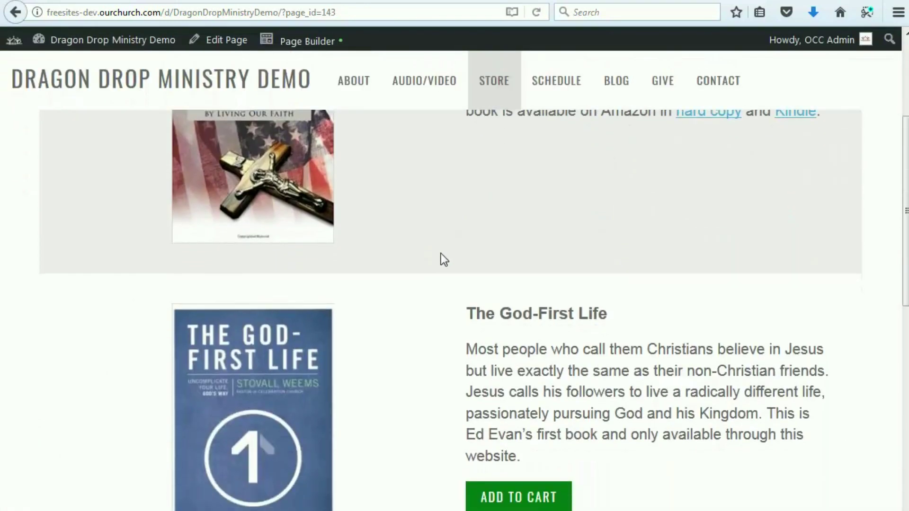
pyautogui.scroll(10, 441, 254)
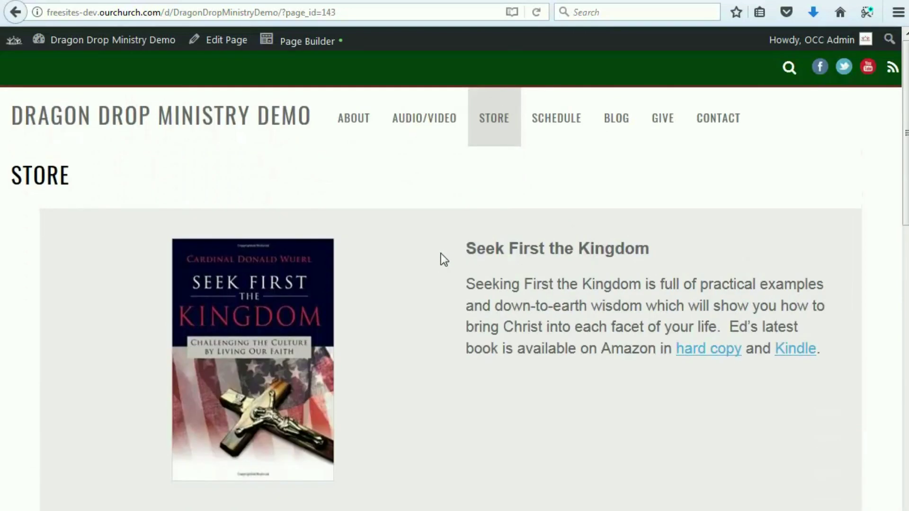